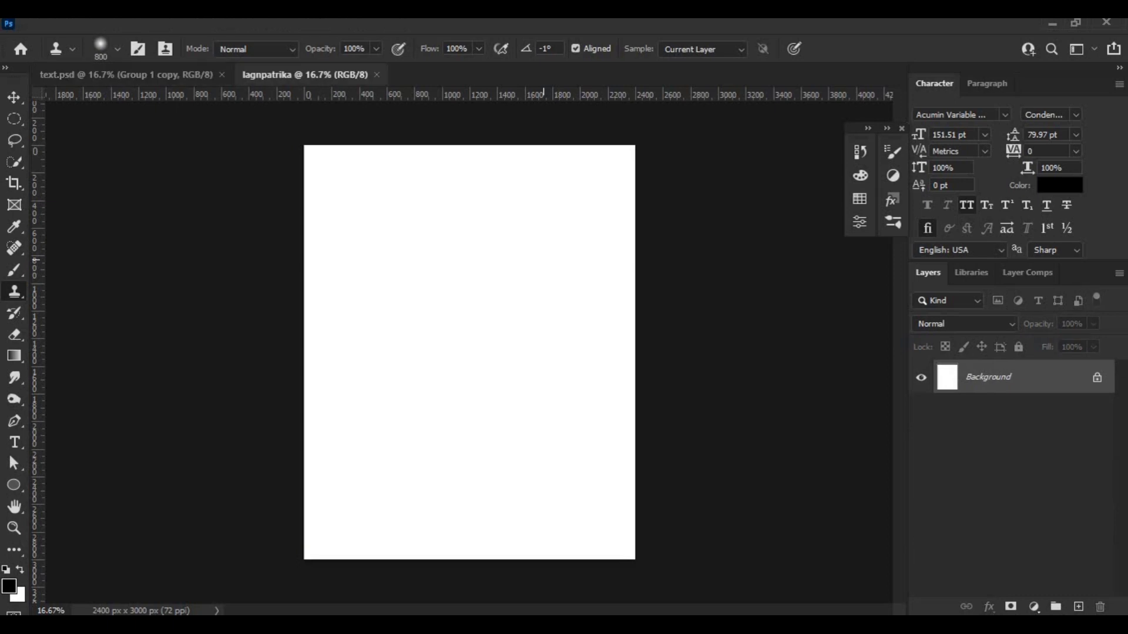
Place the back image from the #lagnpatrika folder over the blank canvas and move the lagnpatrika document ahead of text.psd
key(alt+Tab)
drag(468, 257, 543, 390)
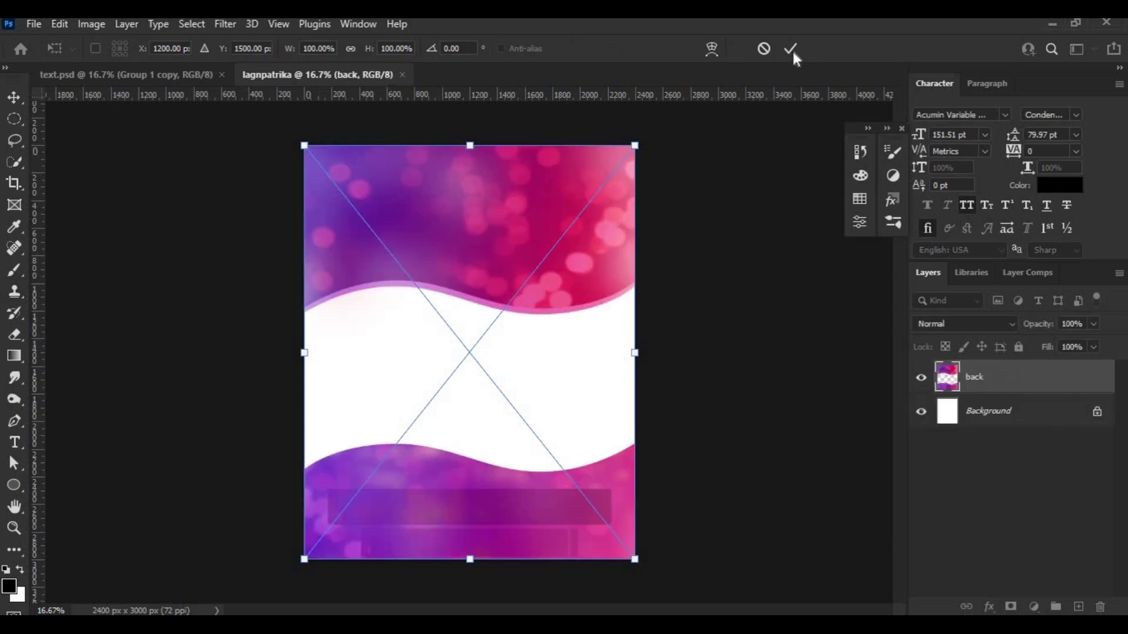
key(Return)
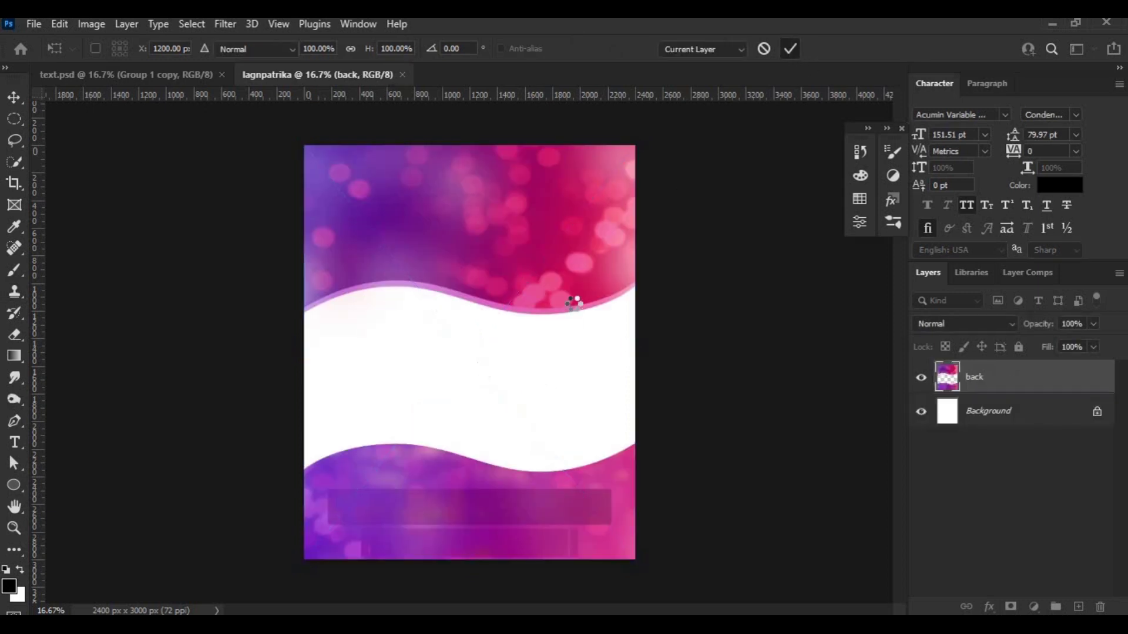
key(s)
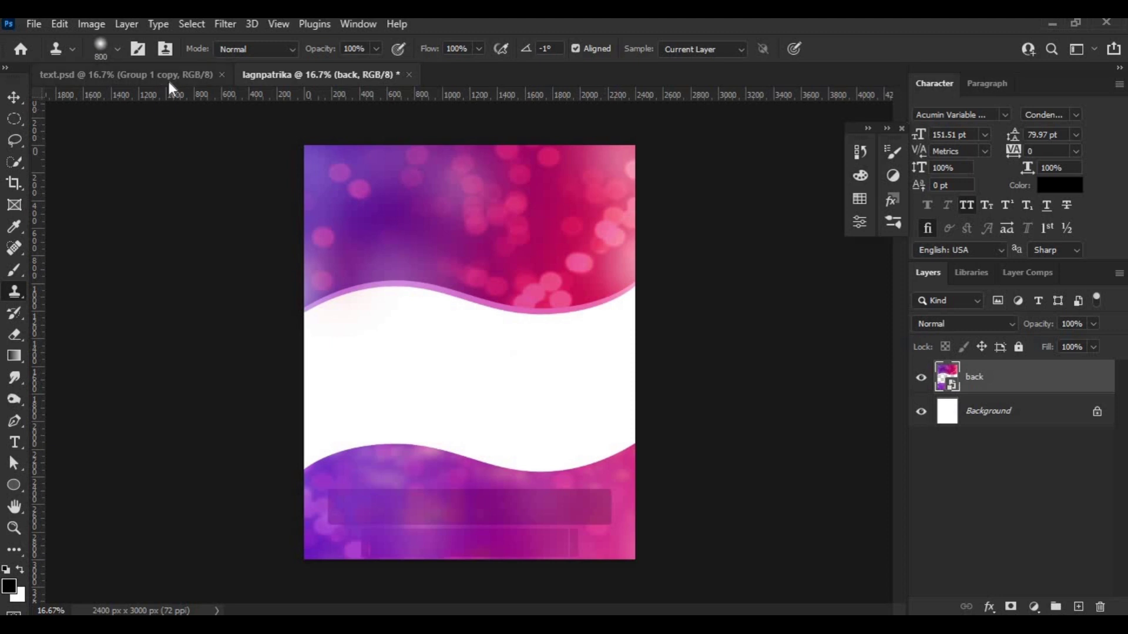
drag(292, 81, 101, 83)
key(v)
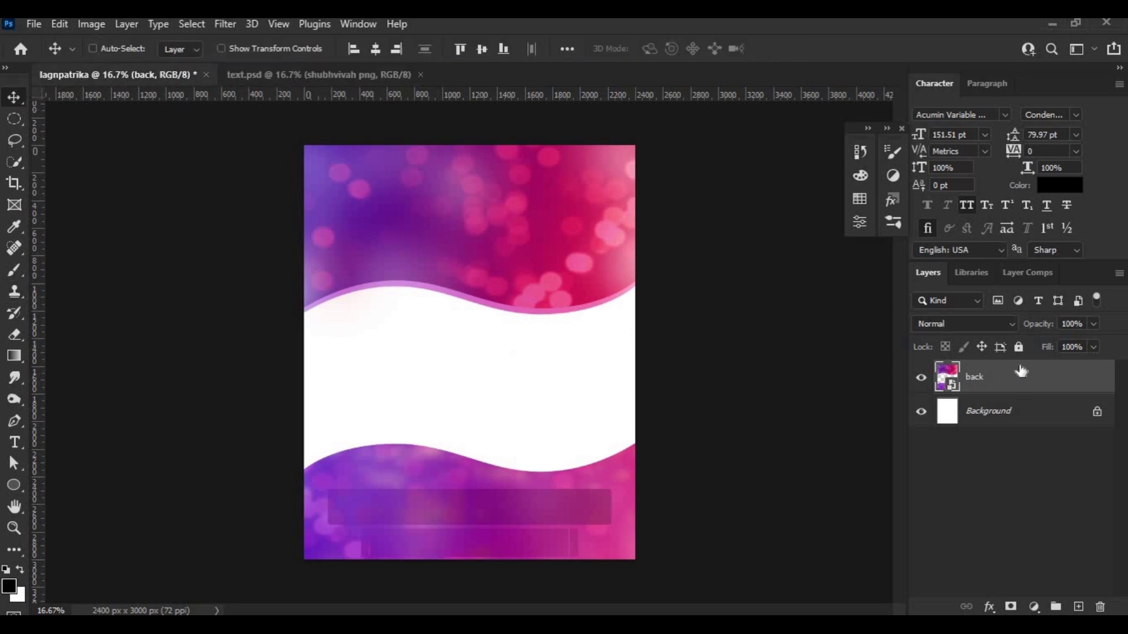
Place the ganpati bappa image from the #lagnpatrika folder into the lagnpatrika document at its original size
key(alt+Tab)
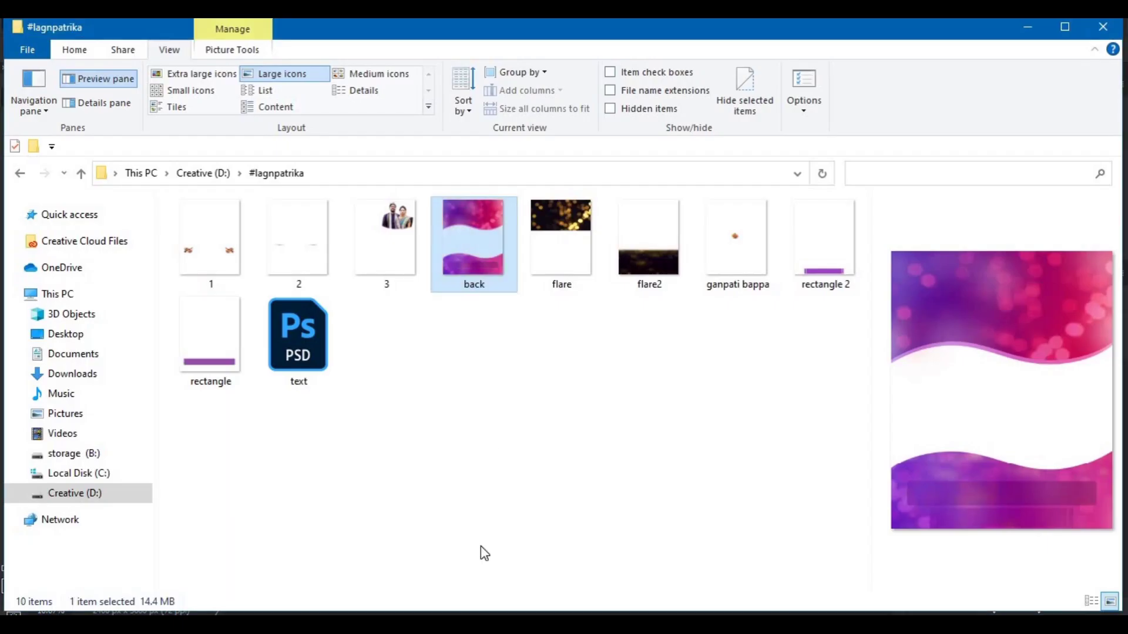
click(720, 271)
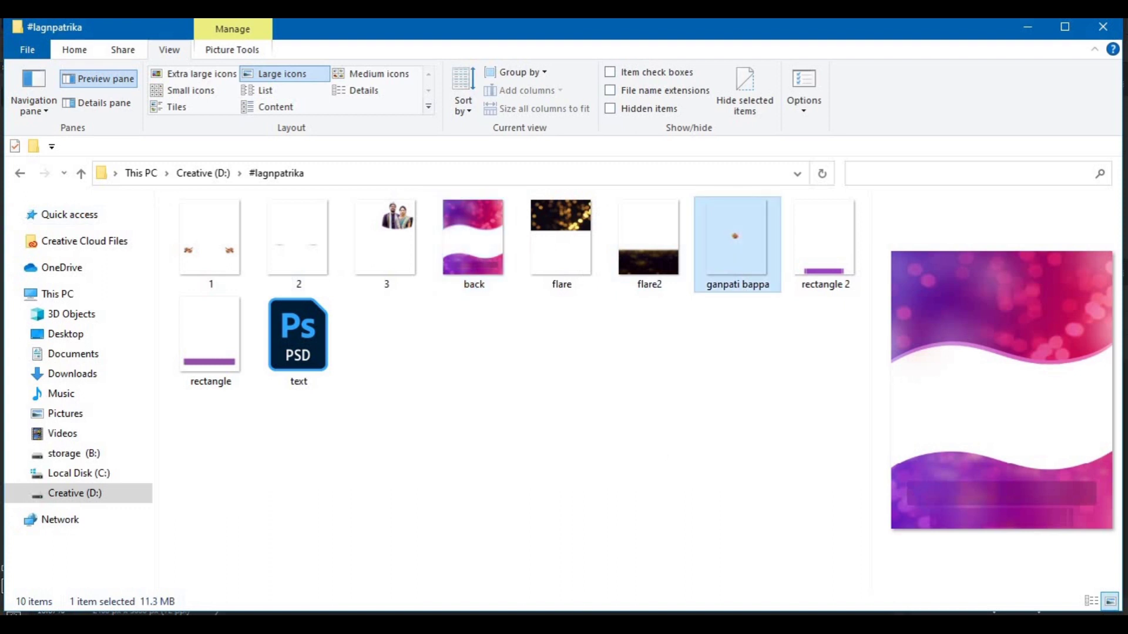
drag(728, 247, 516, 468)
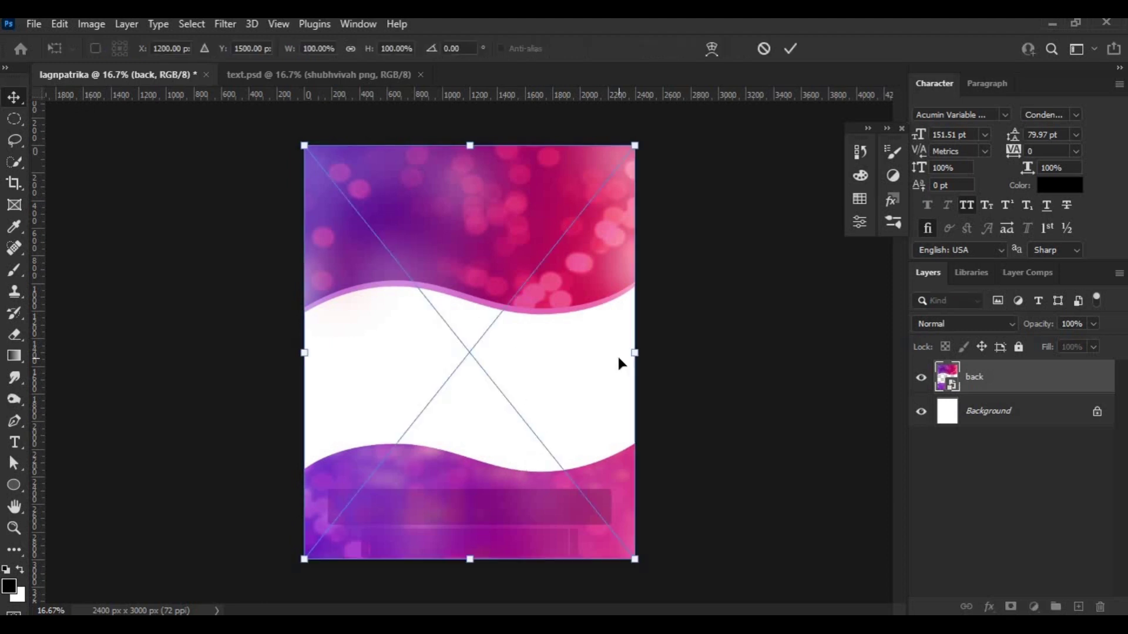
click(791, 49)
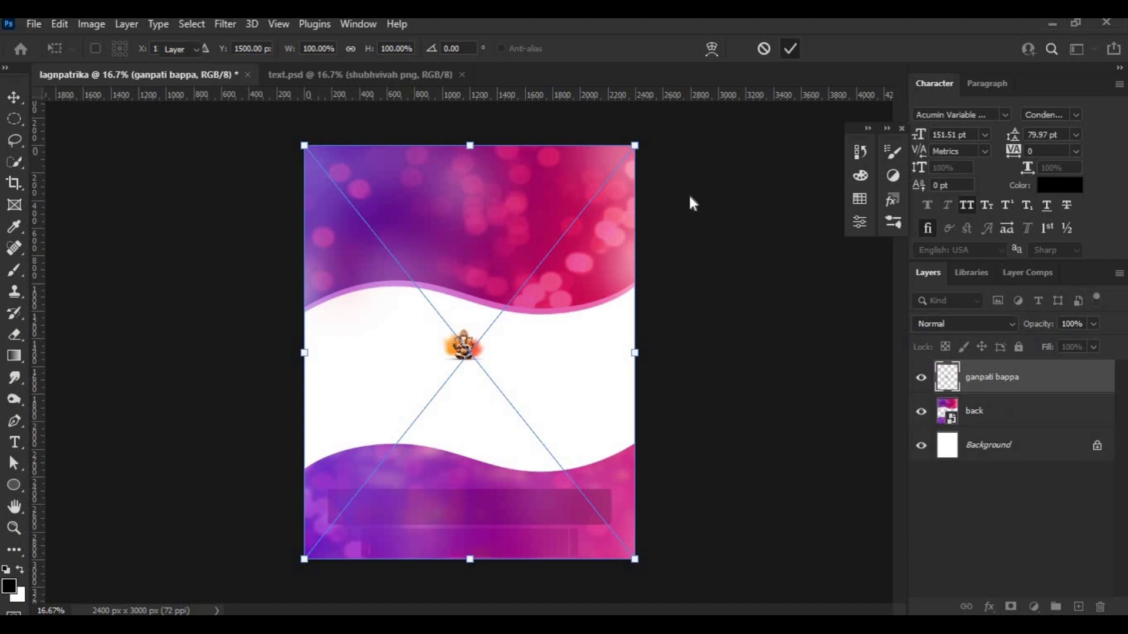
Copy the shree ganesha heading from text.psd into lagnpatrika, place it just above the Ganesha image and centre it horizontally
click(382, 76)
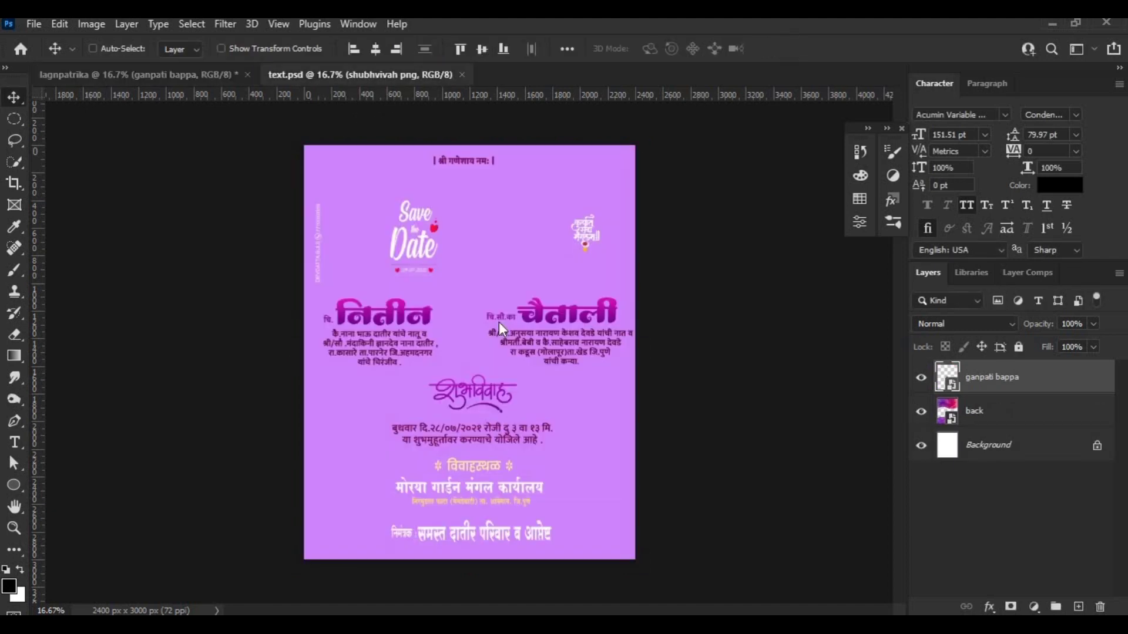
drag(496, 344, 501, 371)
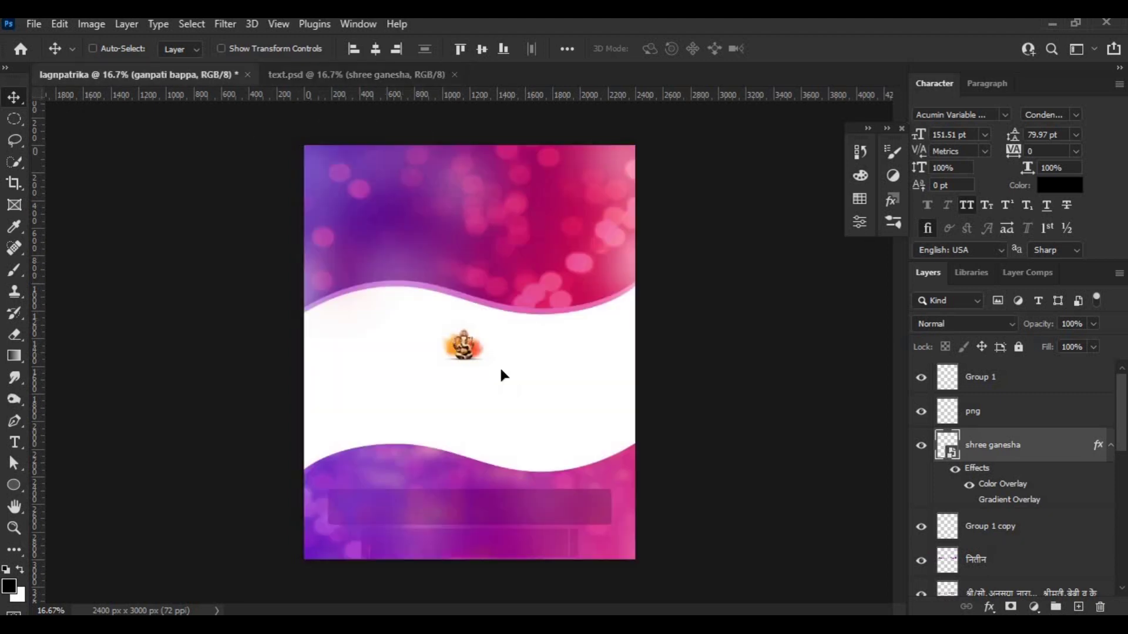
drag(562, 397, 530, 308)
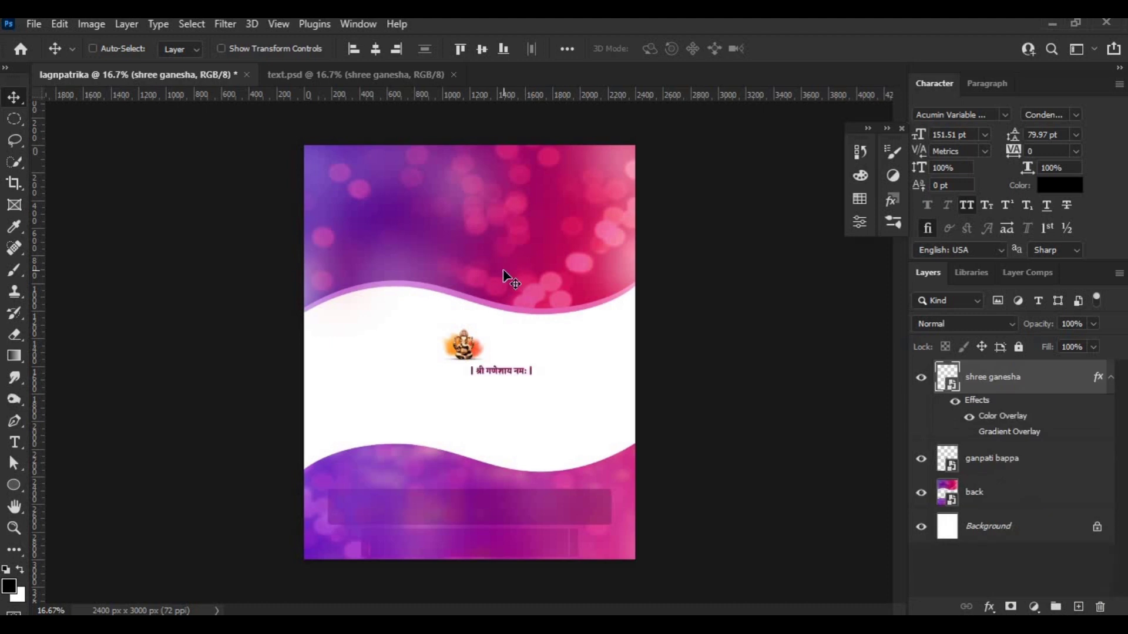
drag(513, 374, 488, 328)
click(378, 49)
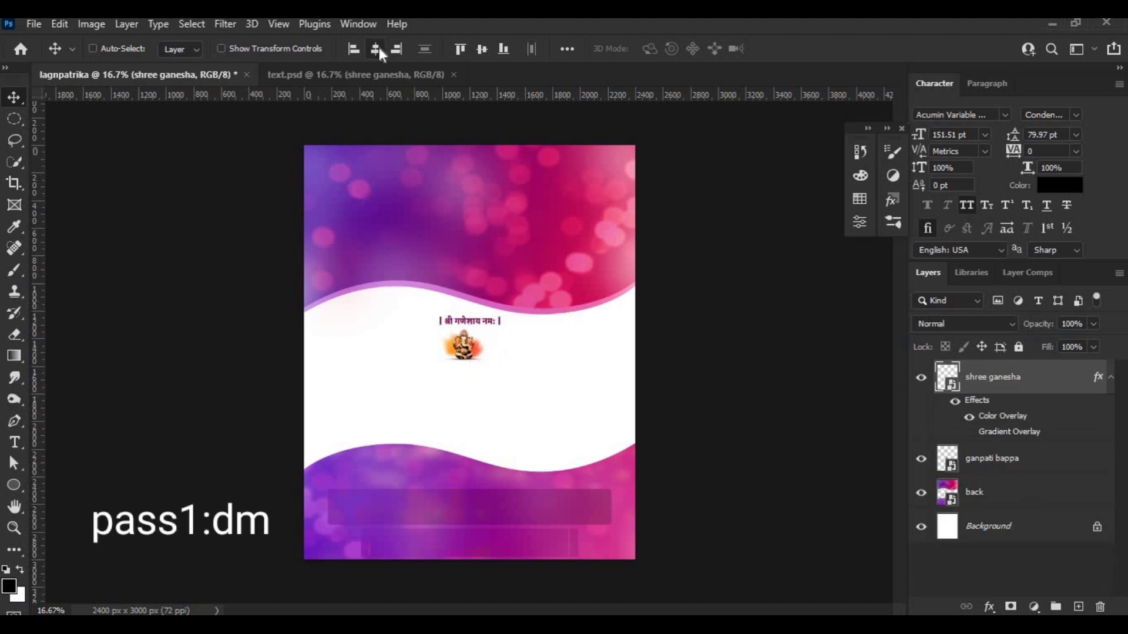
Copy the couple's names layer from text.psd into lagnpatrika, position the names on both sides of the Ganesha image and centre the layer horizontally
click(415, 76)
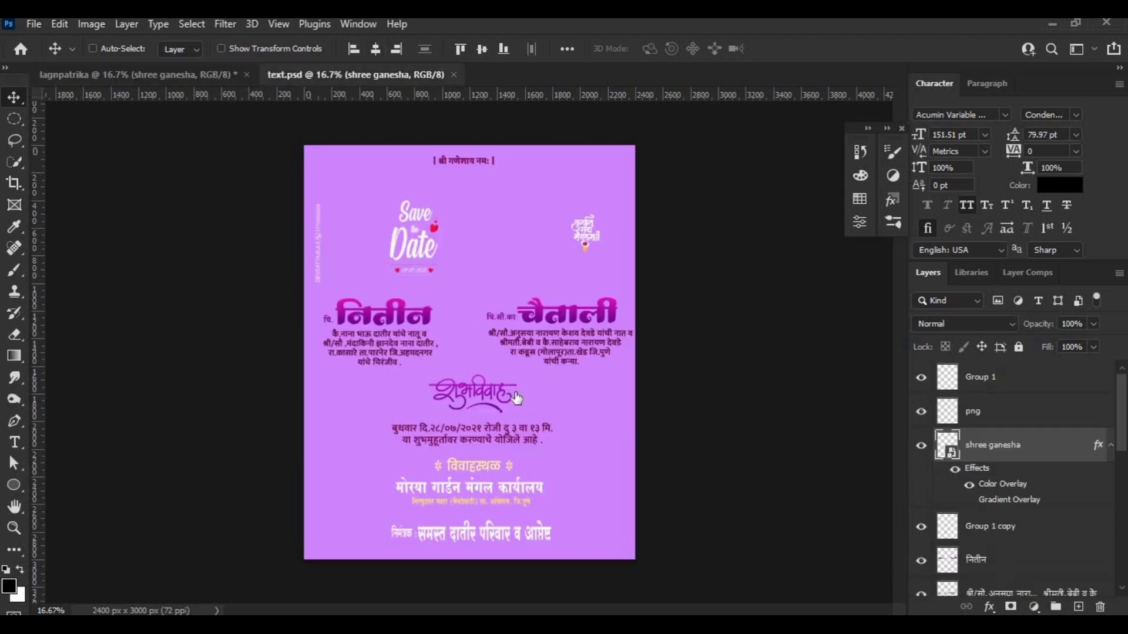
click(998, 561)
mouse_move(411, 314)
mouse_down()
mouse_move(289, 221)
mouse_move(176, 75)
mouse_move(424, 322)
mouse_up()
drag(563, 444, 541, 369)
key(shift+Right)
key(shift+Right)
key(shift+Right)
key(shift+Right)
key(shift+Right)
key(shift+Right)
key(shift+Right)
key(shift+Right)
key(shift+Right)
key(shift+Right)
key(shift+Right)
key(shift+Right)
key(shift+Right)
key(shift+Right)
key(shift+Right)
key(shift+Right)
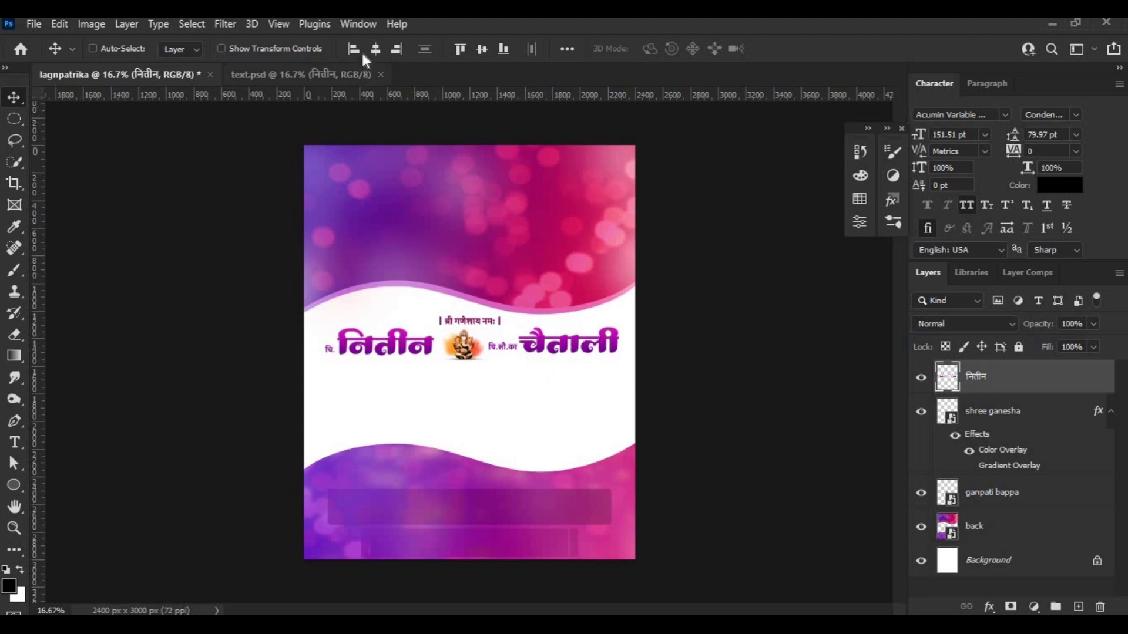
click(374, 51)
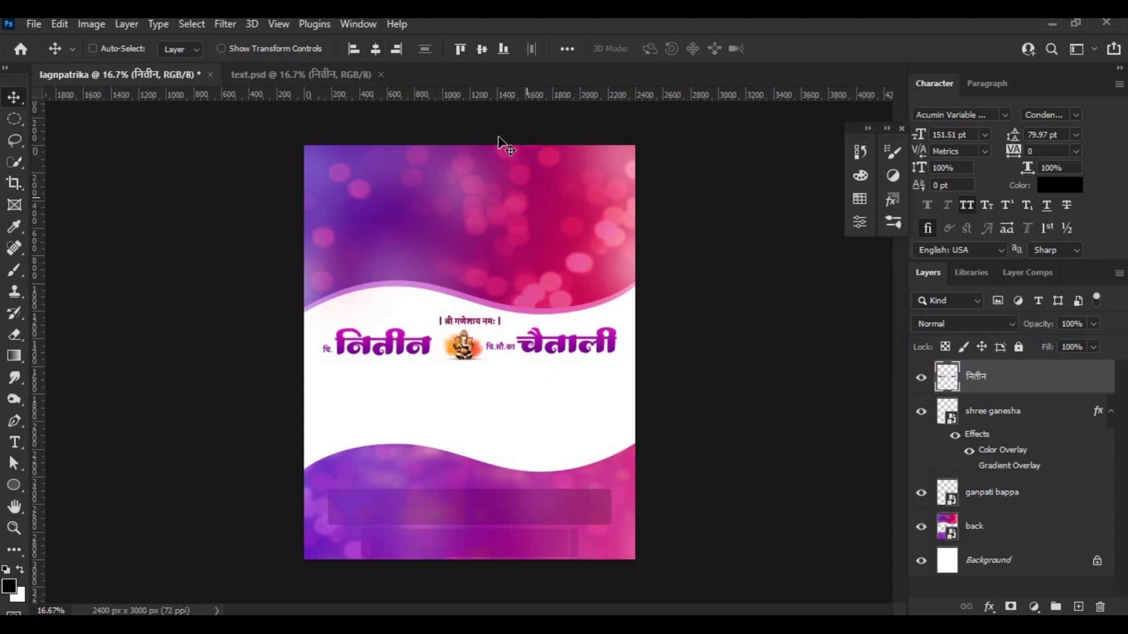
Copy the family details text from text.psd to below the couple's names in lagnpatrika, centre it horizontally and nudge it slightly right
click(284, 77)
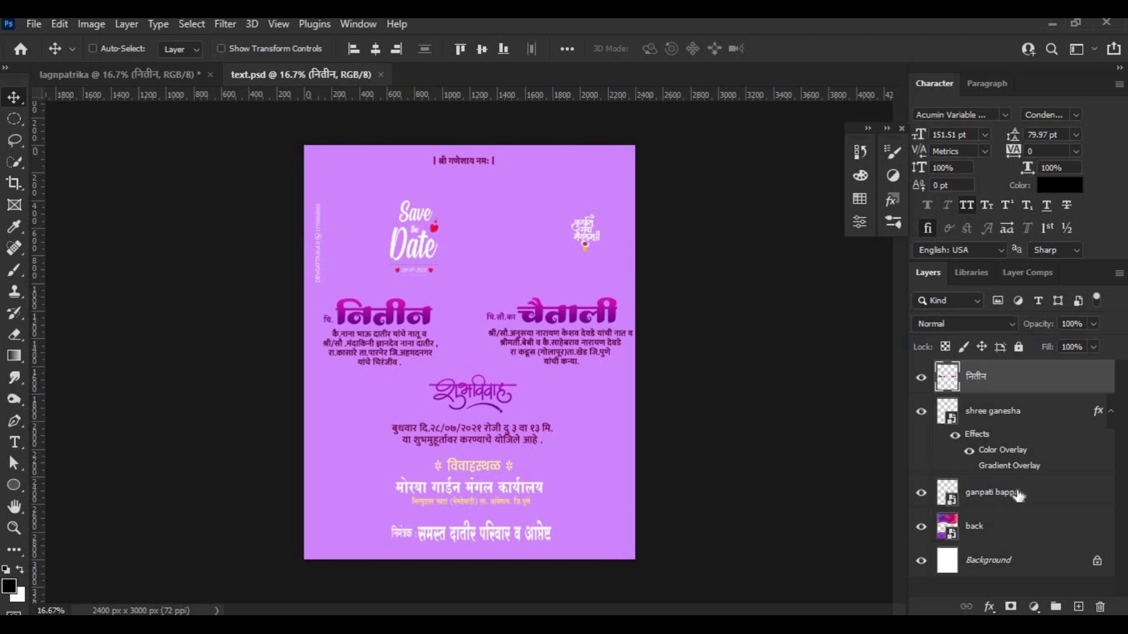
scroll(1011, 568, down, 1)
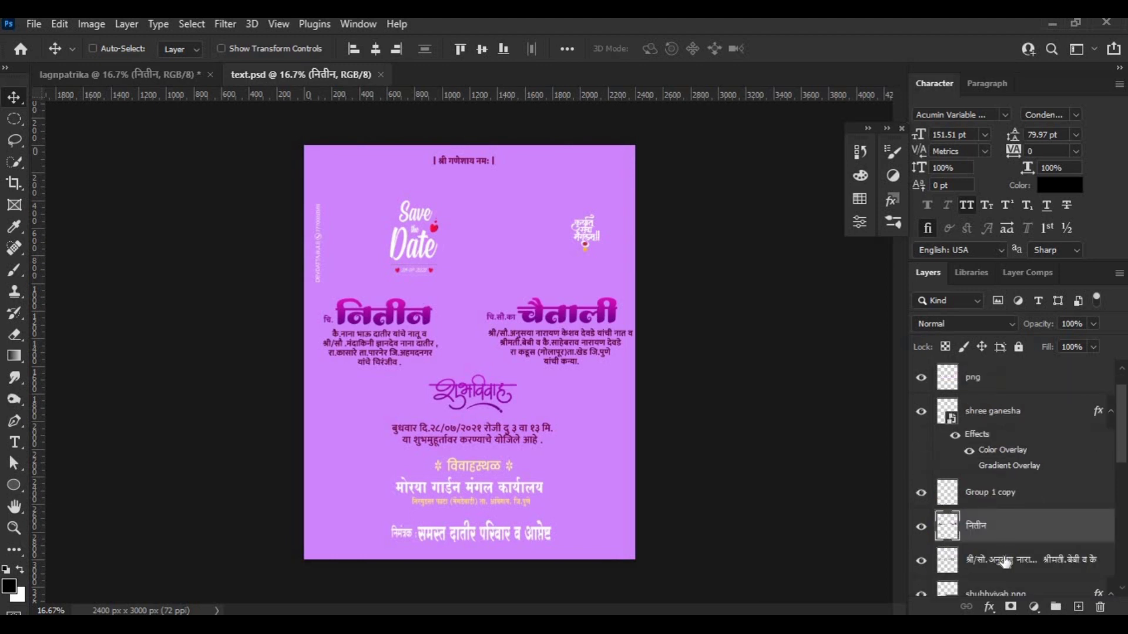
click(1006, 562)
drag(463, 395, 453, 368)
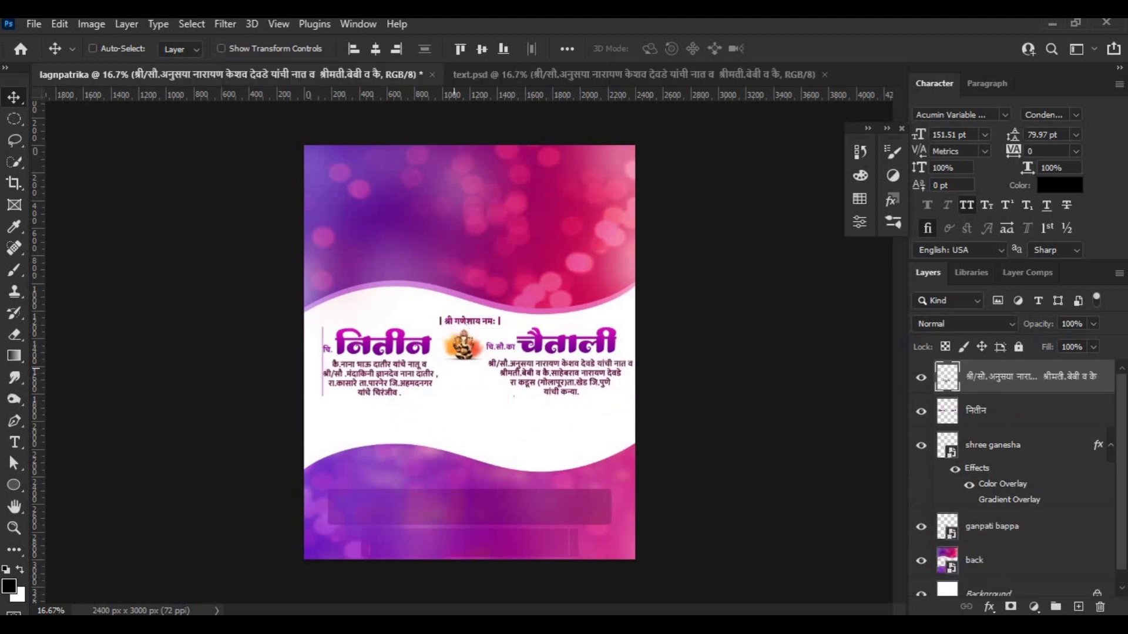
click(376, 49)
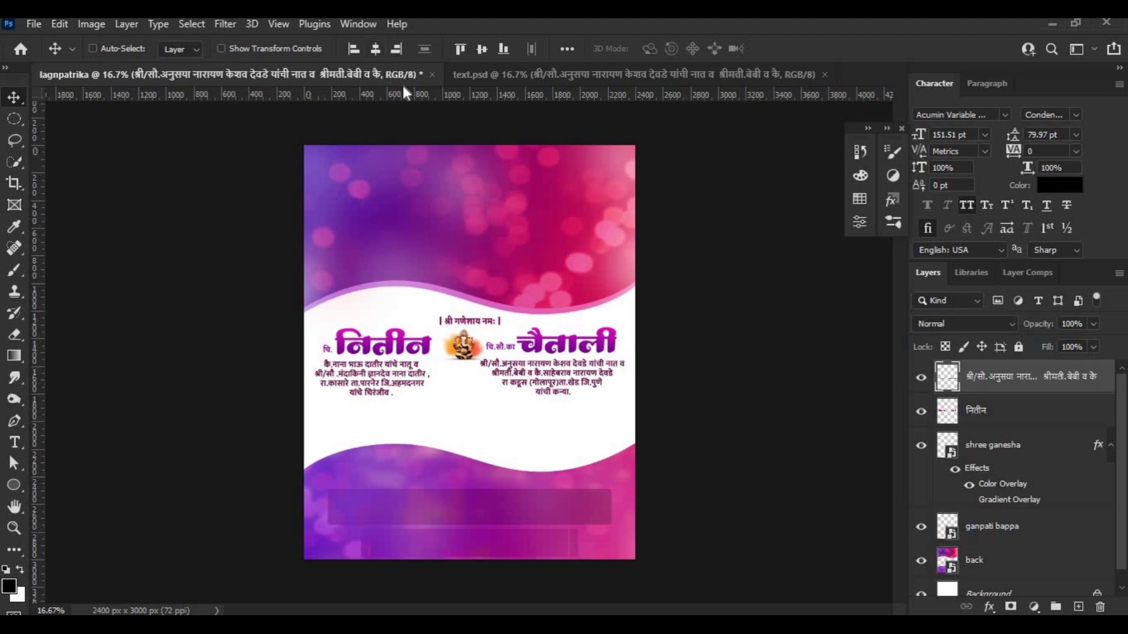
key(shift+Right)
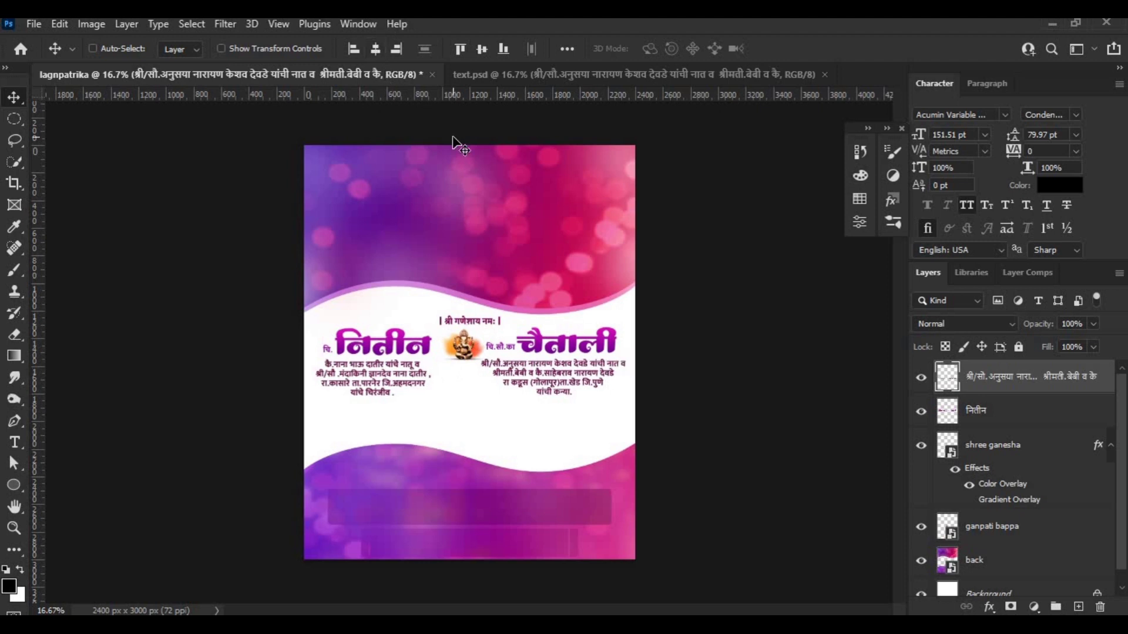
Copy the shubhvivah png lettering from text.psd into lagnpatrika, between and below the family details, and centre it horizontally
click(526, 75)
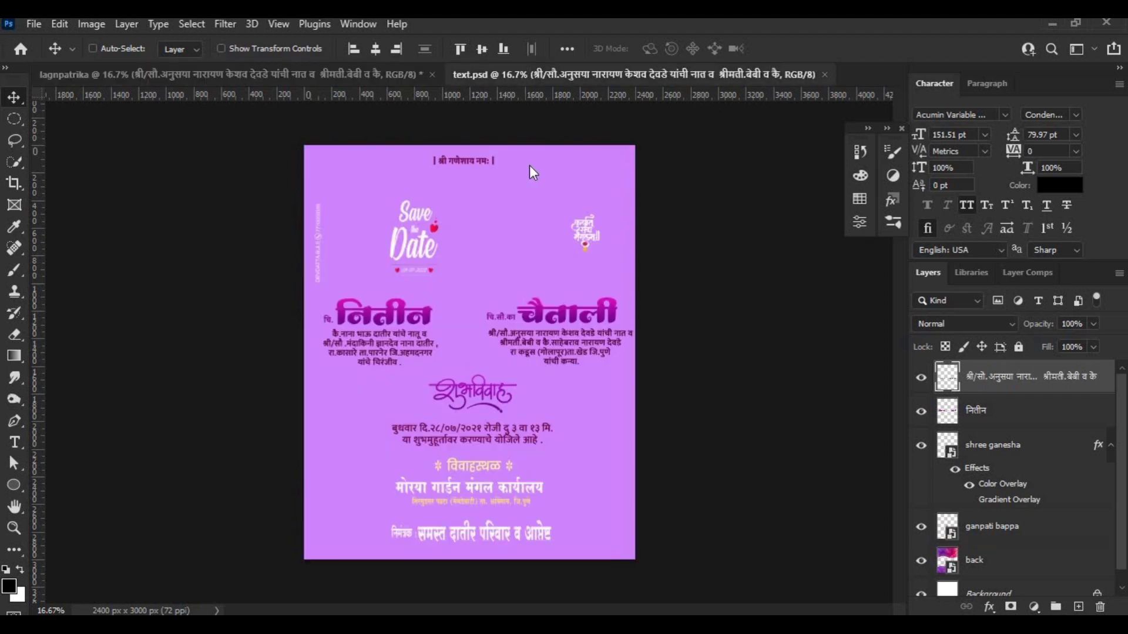
click(483, 389)
click(991, 410)
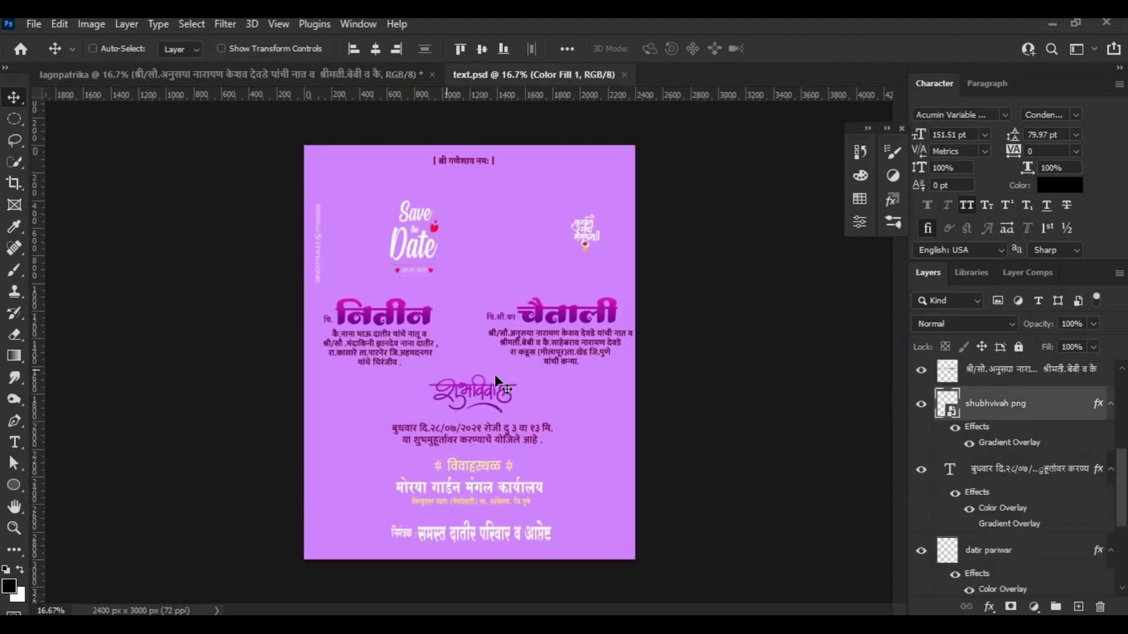
drag(466, 341, 276, 81)
drag(327, 147, 477, 398)
click(381, 52)
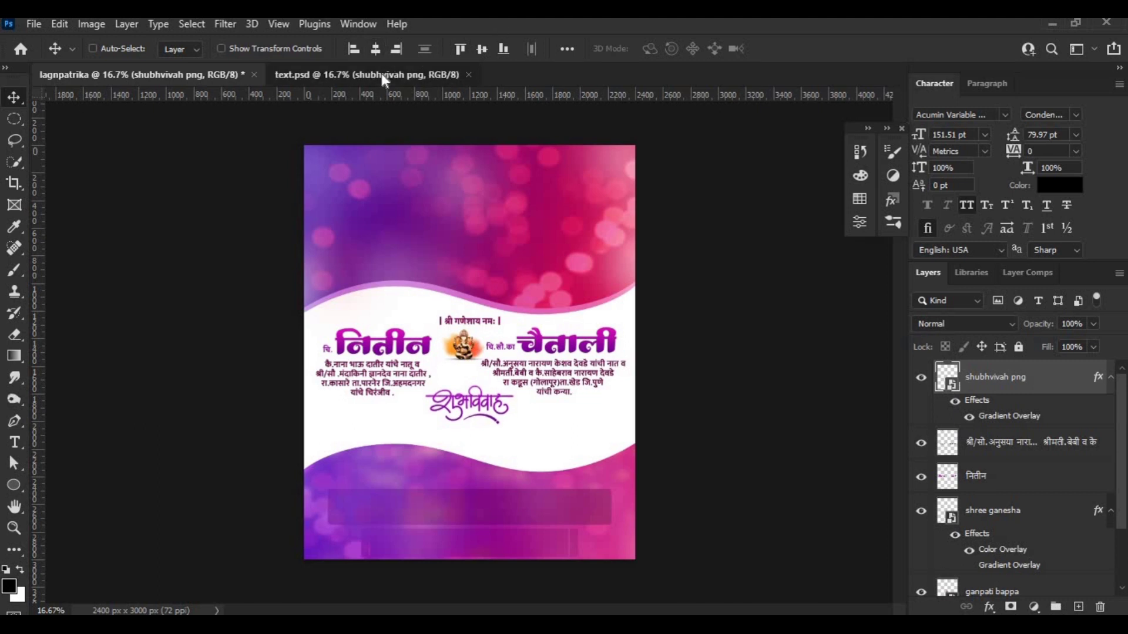
Copy the wedding date and time text layer from text.psd to below the shubhvivah lettering in lagnpatrika and centre it horizontally
click(382, 76)
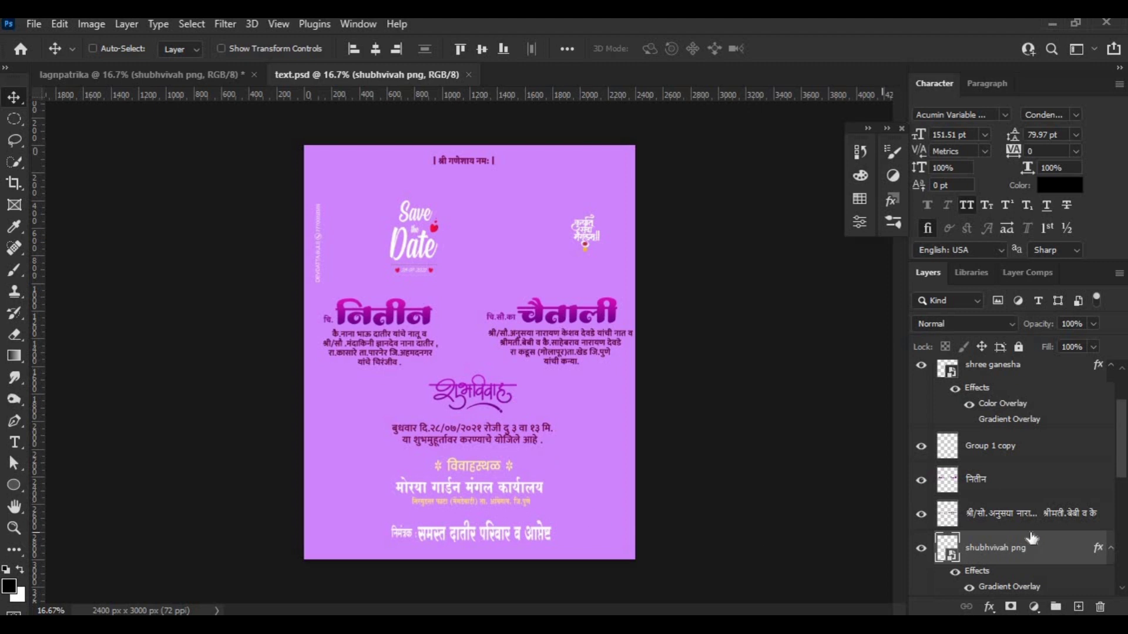
scroll(1008, 564, down, 2)
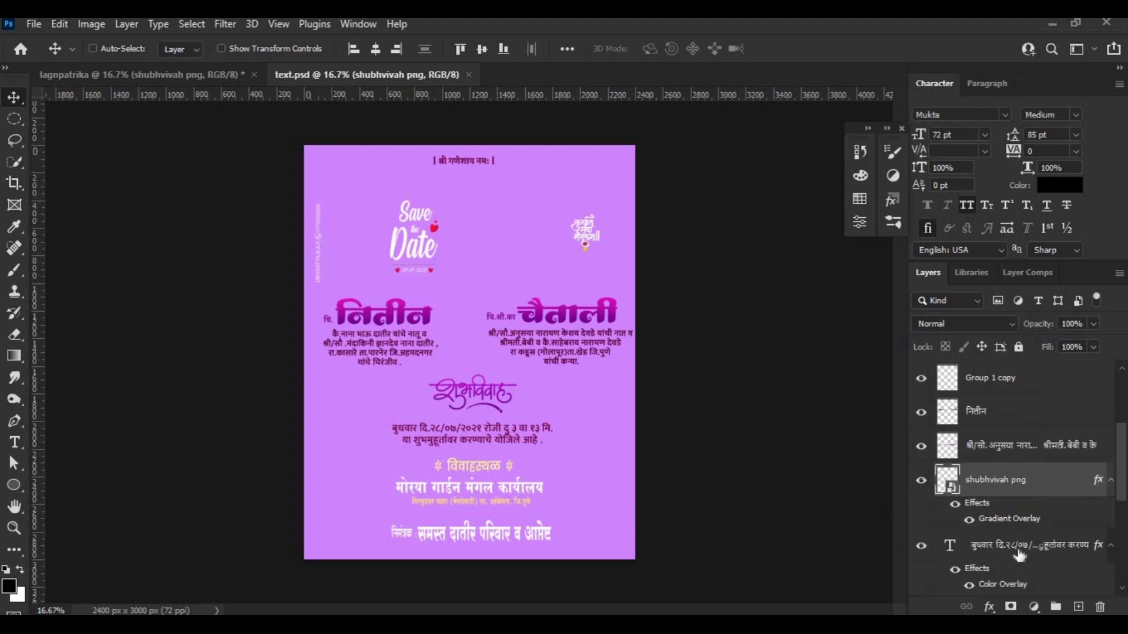
click(1015, 549)
drag(480, 419, 340, 300)
drag(413, 386, 491, 431)
click(376, 51)
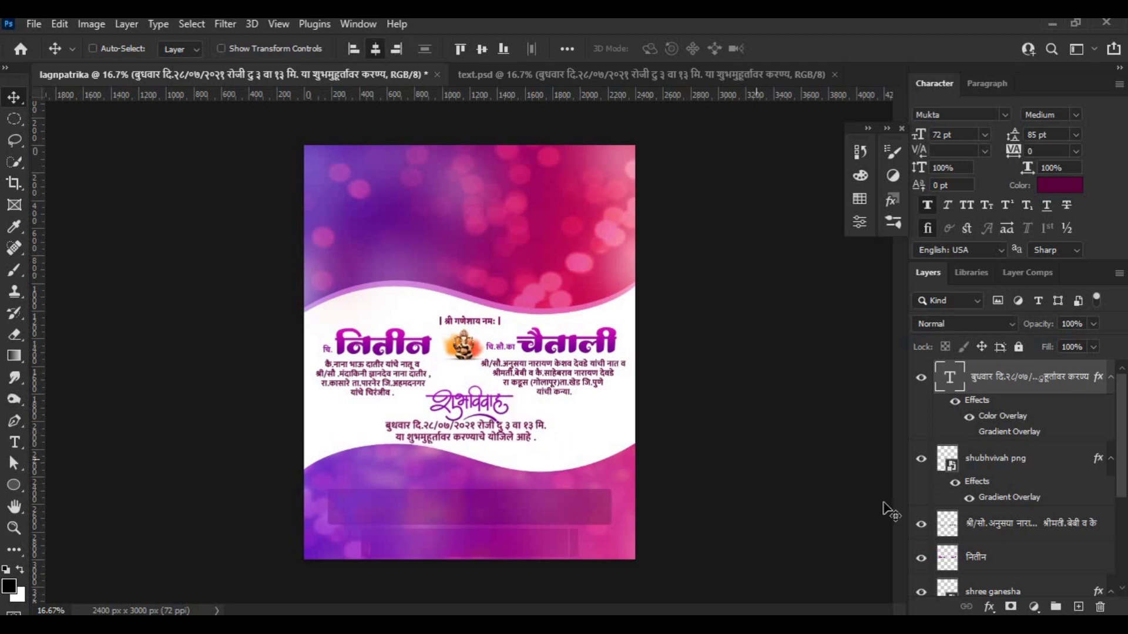
Nudge the wedding date and time text slightly upward, closer to the shubhvivah lettering
click(1025, 455)
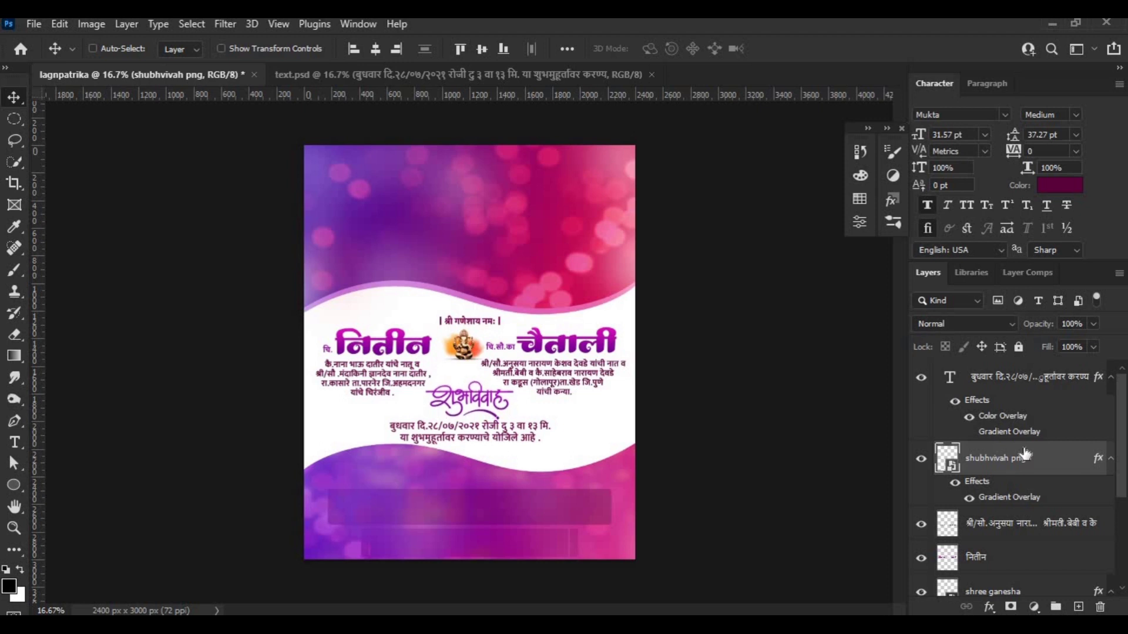
click(1006, 385)
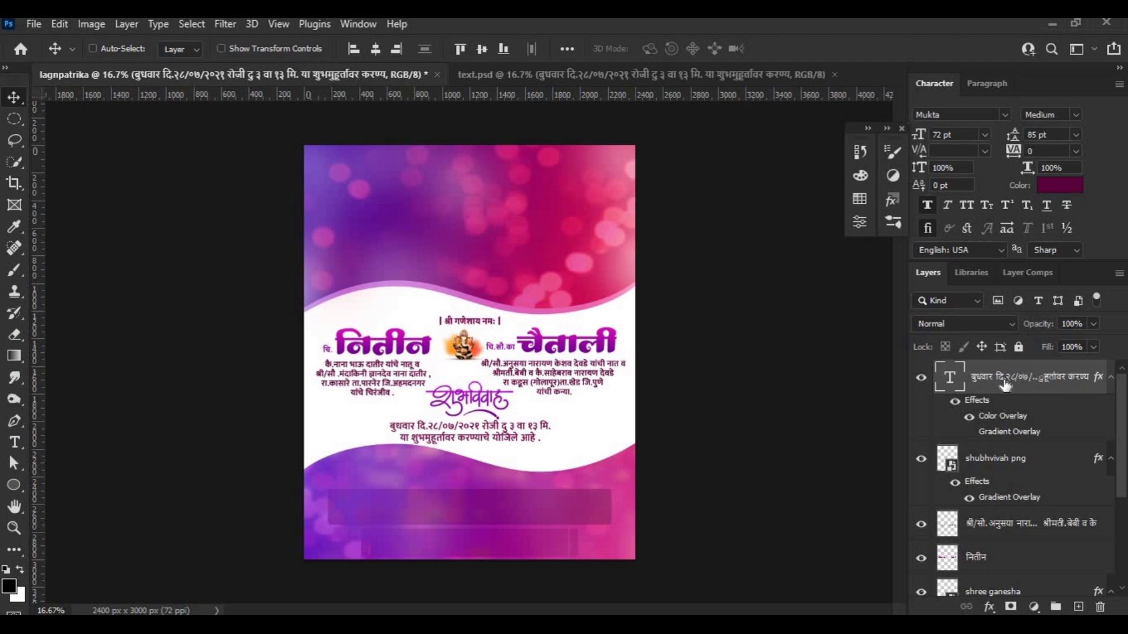
key(shift+Up)
key(shift+Up)
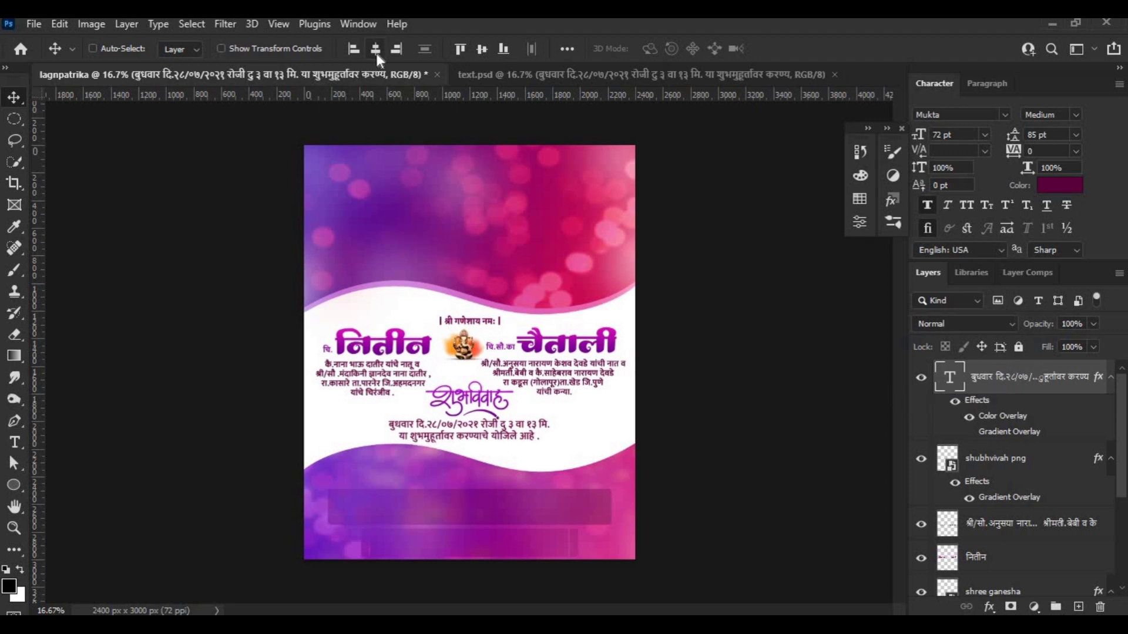
key(shift+Up)
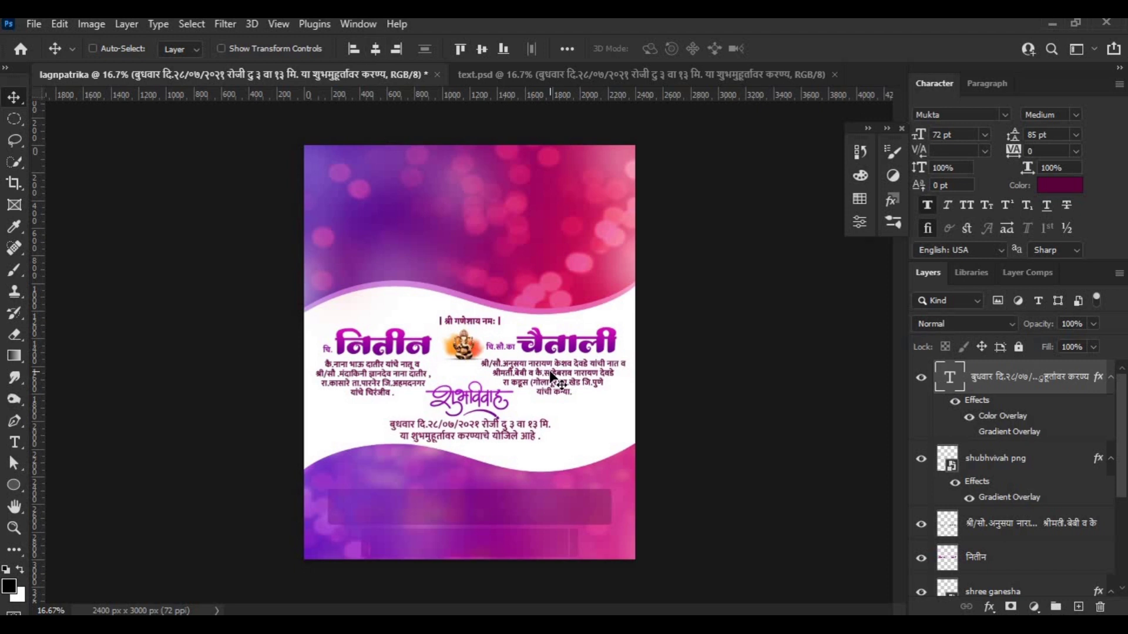
Nudge the couple's names layer slightly upward beside the Ganesha image
key(ctrl)
ctrl+click(562, 344)
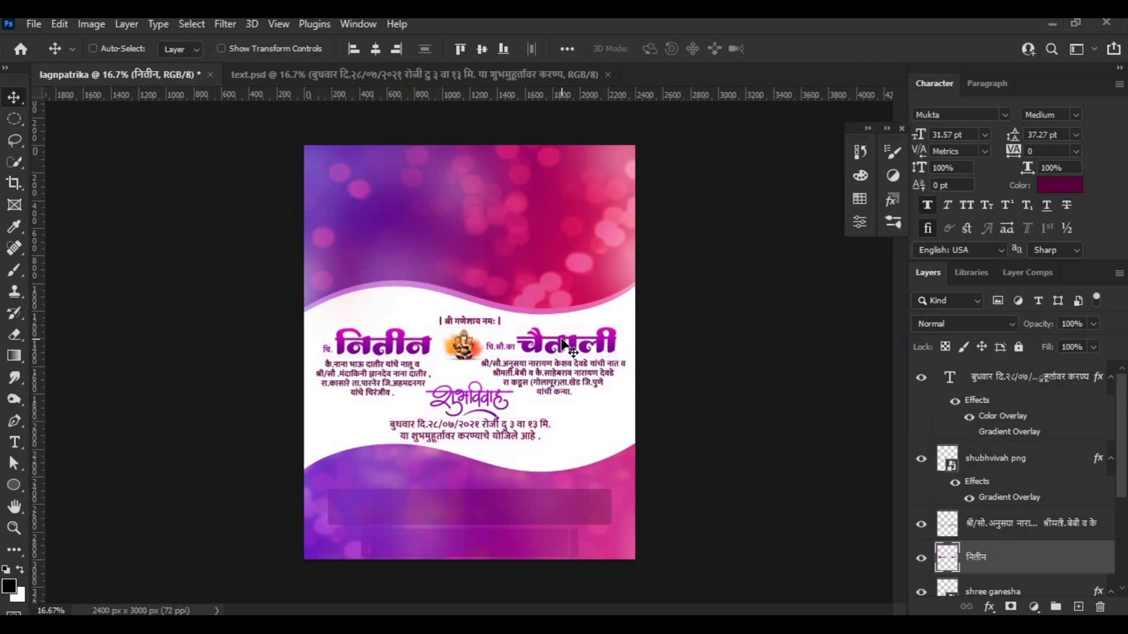
key(shift+Up)
key(shift+Up)
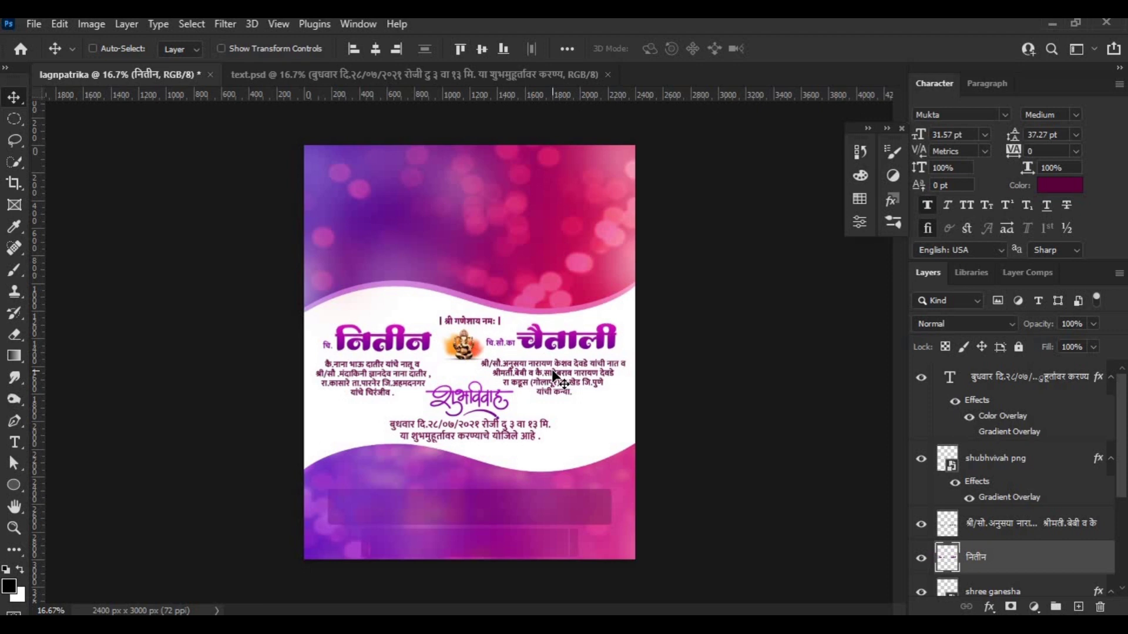
Nudge the family details text upward, closer to the couple's names
click(1060, 530)
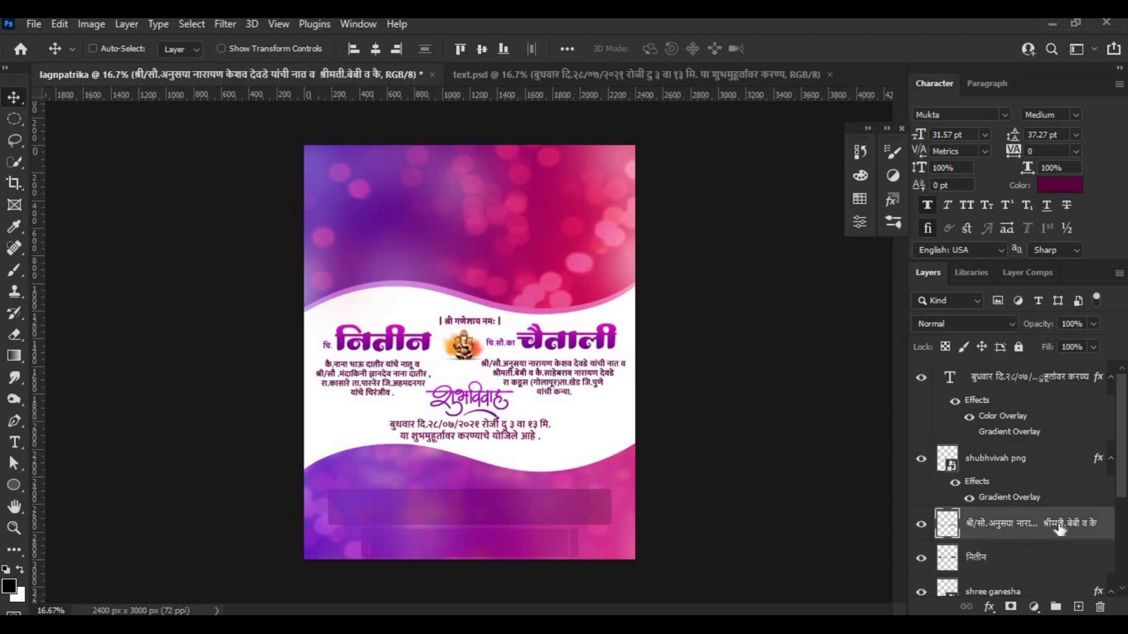
key(shift+Up)
key(shift+Up)
key(shift+Up)
key(shift+Up)
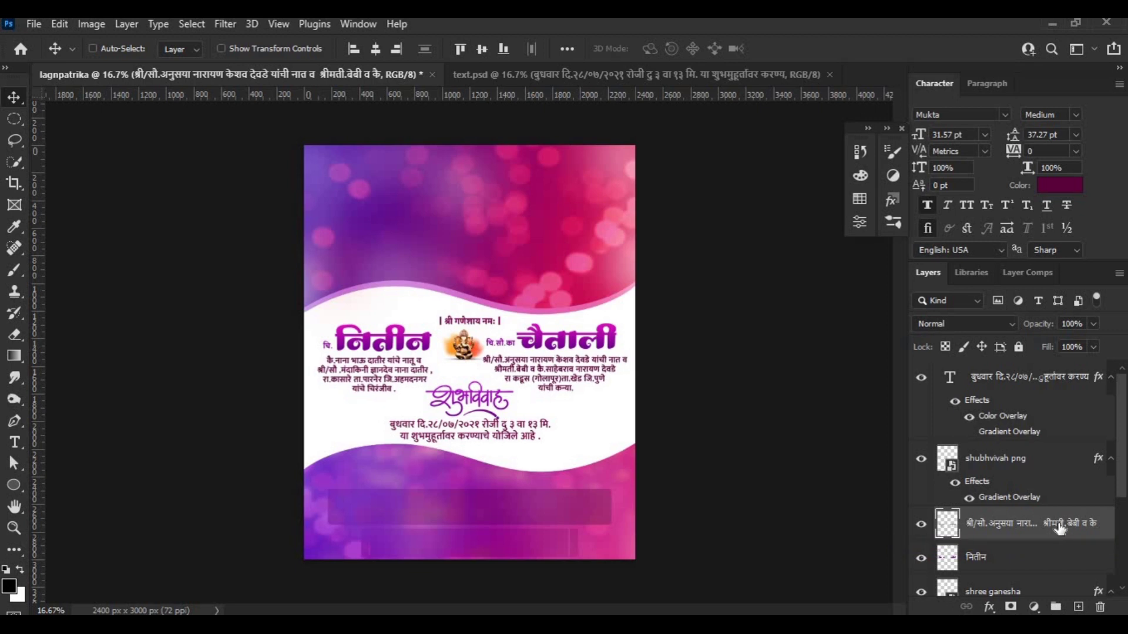
Nudge the shubhvivah lettering upward between the two family details blocks
click(1027, 462)
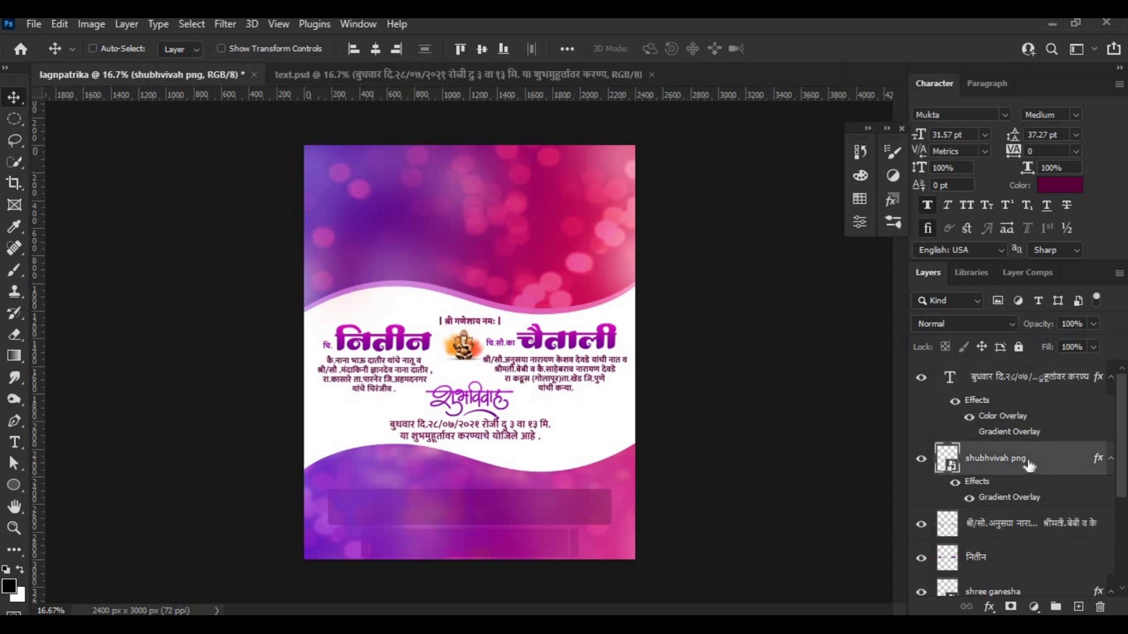
key(shift+Up)
key(shift+Up)
key(shift+Up)
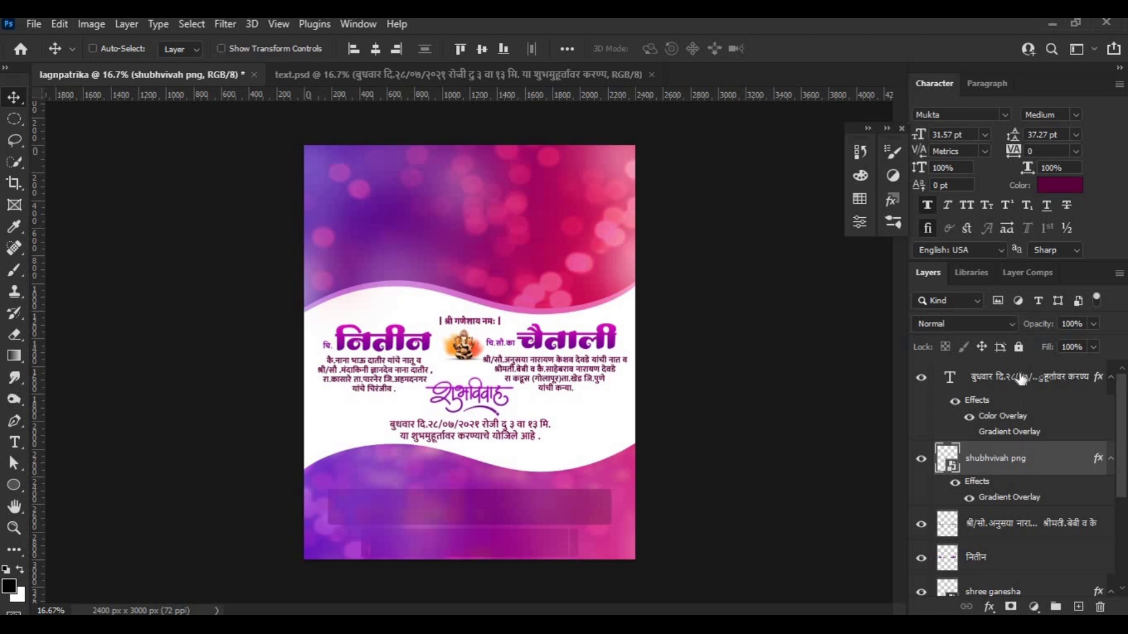
Nudge the wedding date and time text up beneath the shubhvivah lettering
click(1021, 377)
key(shift+Up)
key(shift+Up)
key(shift+Up)
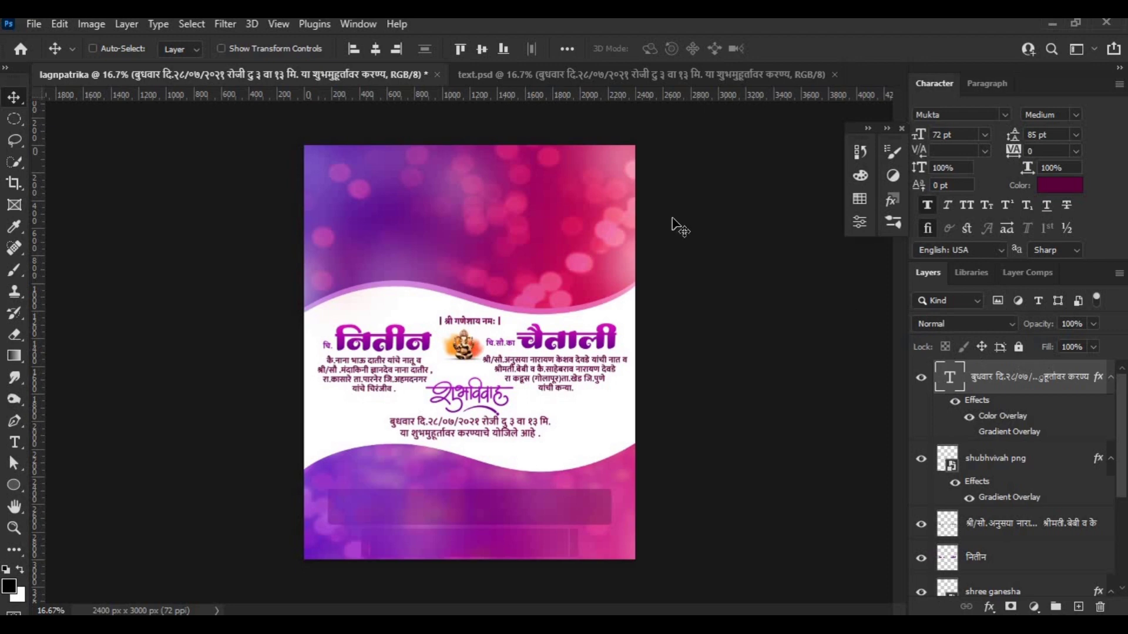
Place the ornamental divider image 2 from the #lagnpatrika folder on the invitation at full size
key(alt+Tab)
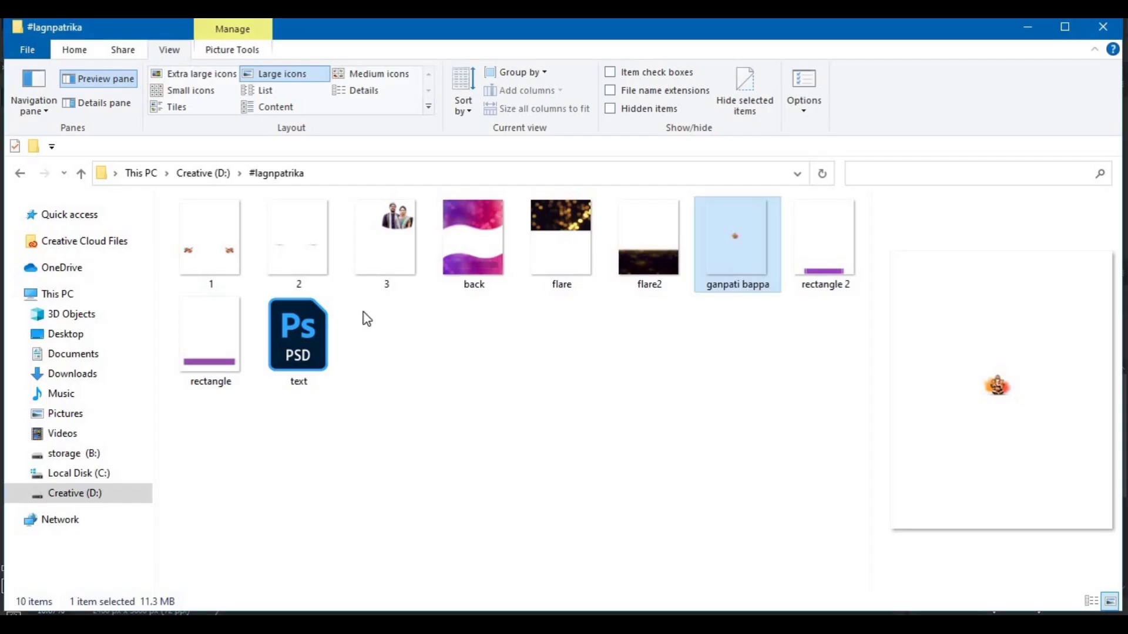
drag(302, 246, 516, 493)
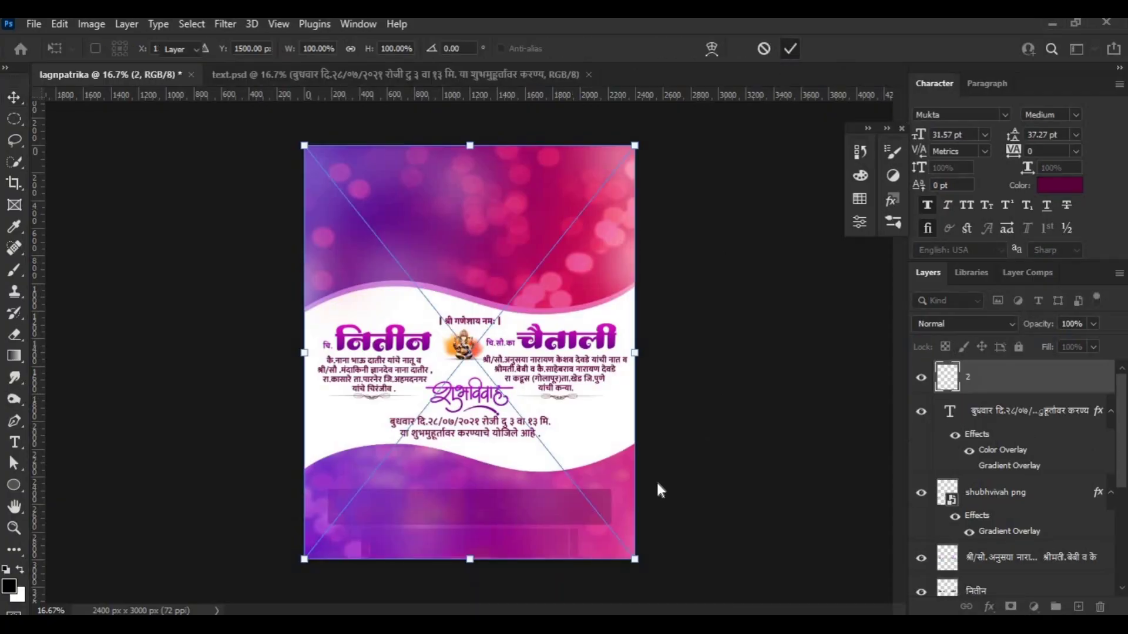
key(Return)
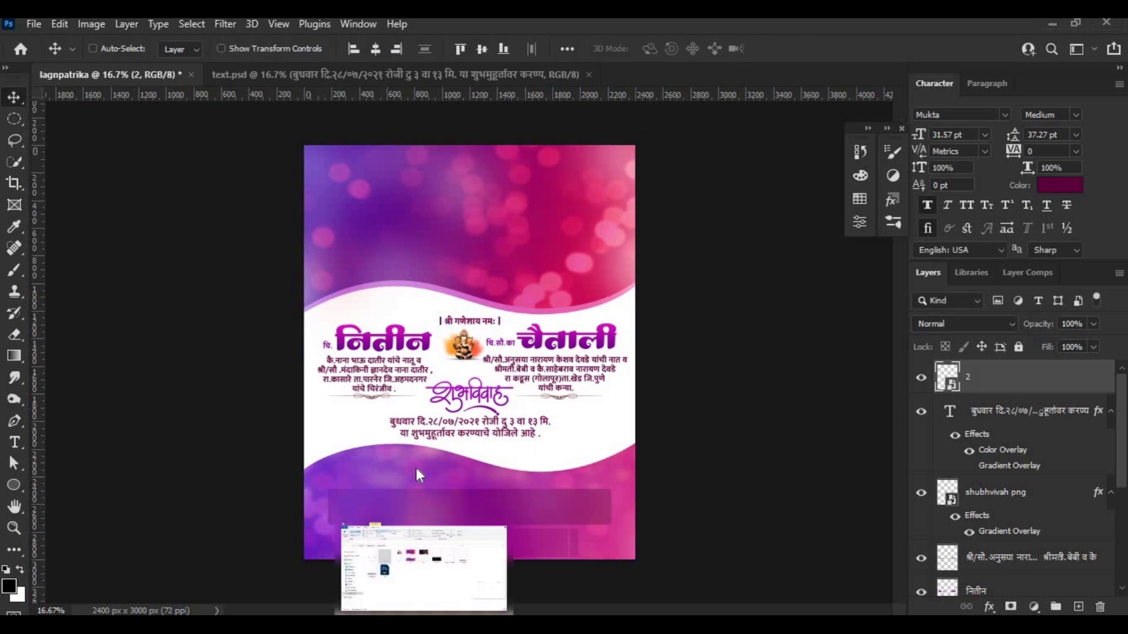
Place the drums image 1 from the #lagnpatrika folder on the invitation at full size
key(alt+Tab)
key(Left)
drag(210, 246, 517, 491)
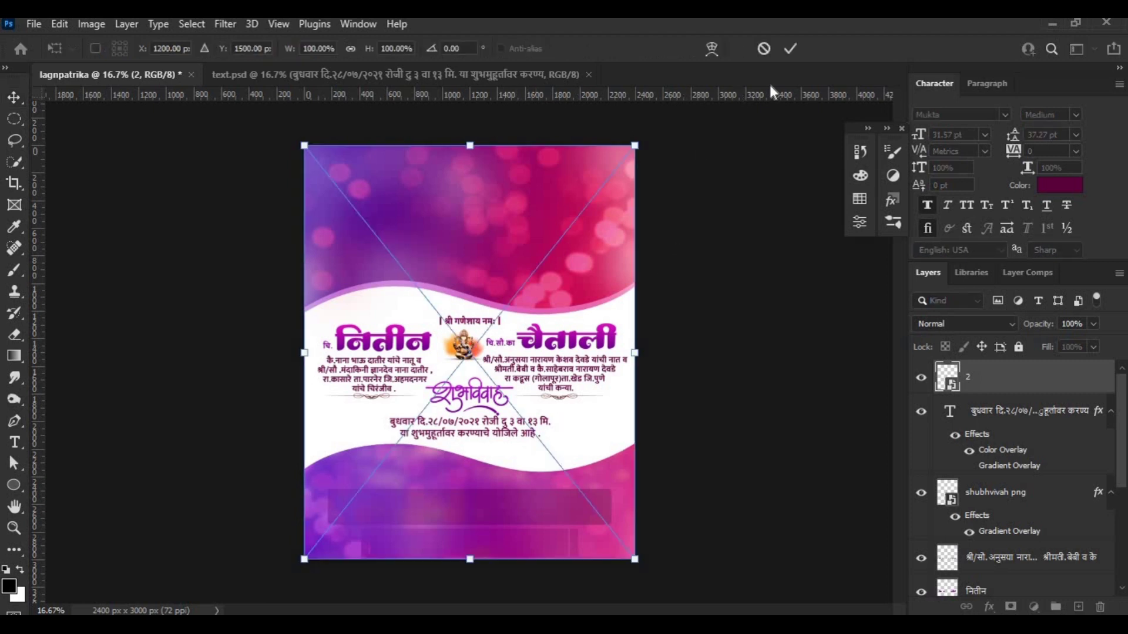
click(788, 48)
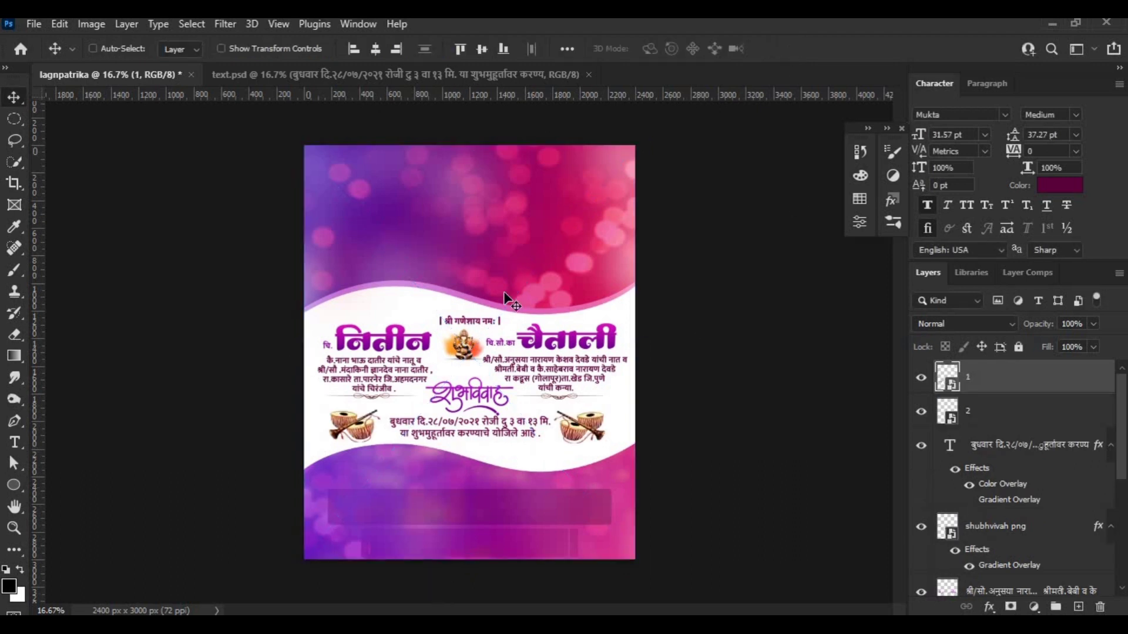
Copy the विवाहस्थळ heading from text.psd to just above the upper translucent rectangle and centre it horizontally
click(459, 75)
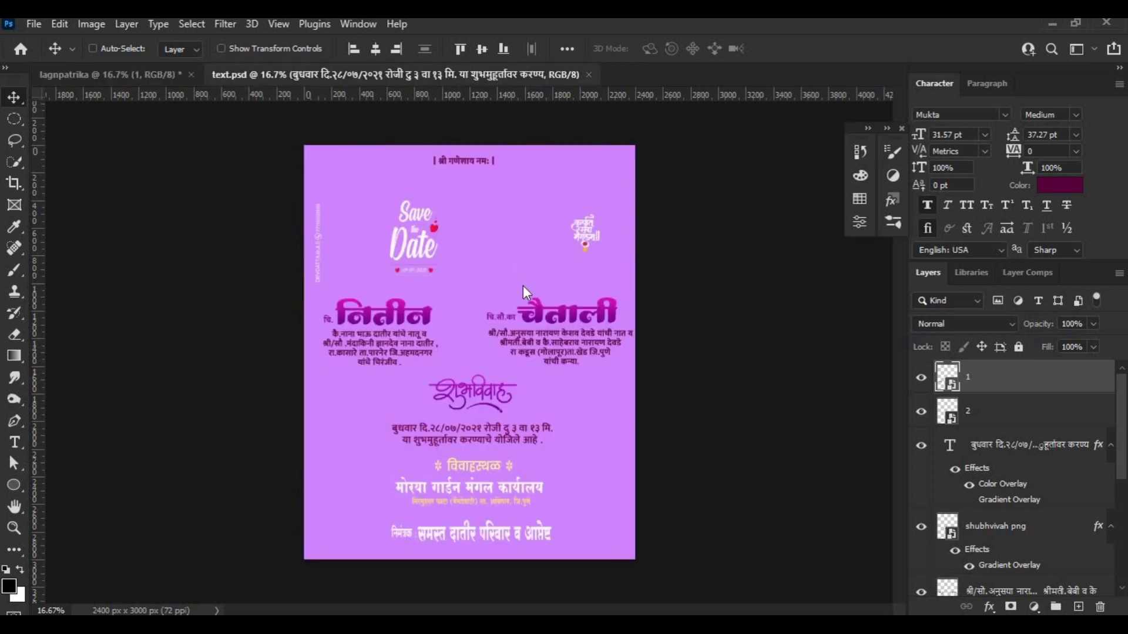
drag(485, 467, 281, 202)
drag(512, 438, 446, 489)
click(378, 47)
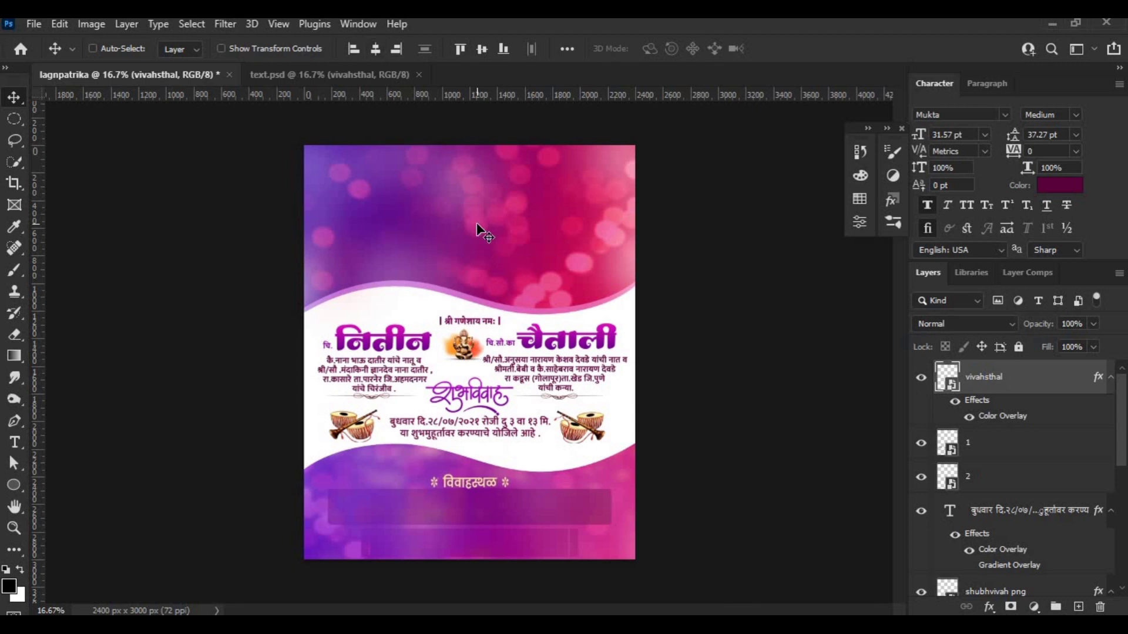
Copy the मोरया गार्डन मंगल कार्यालय venue text from text.psd onto the upper translucent rectangle and centre it horizontally
click(329, 75)
key(ctrl)
drag(480, 487, 450, 444)
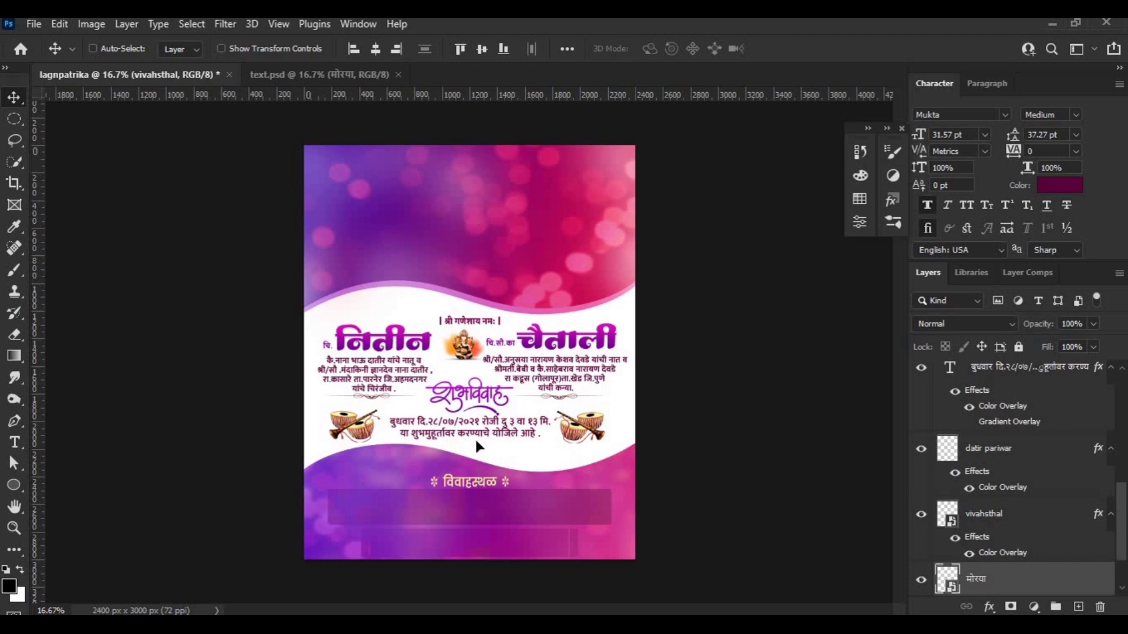
drag(477, 421, 457, 405)
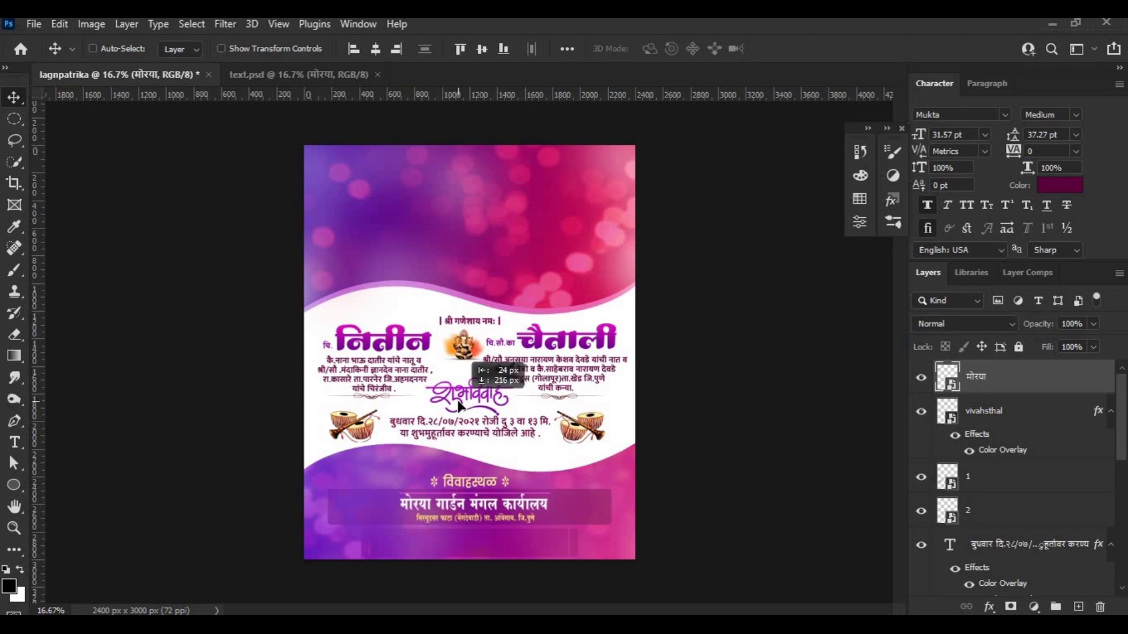
click(380, 49)
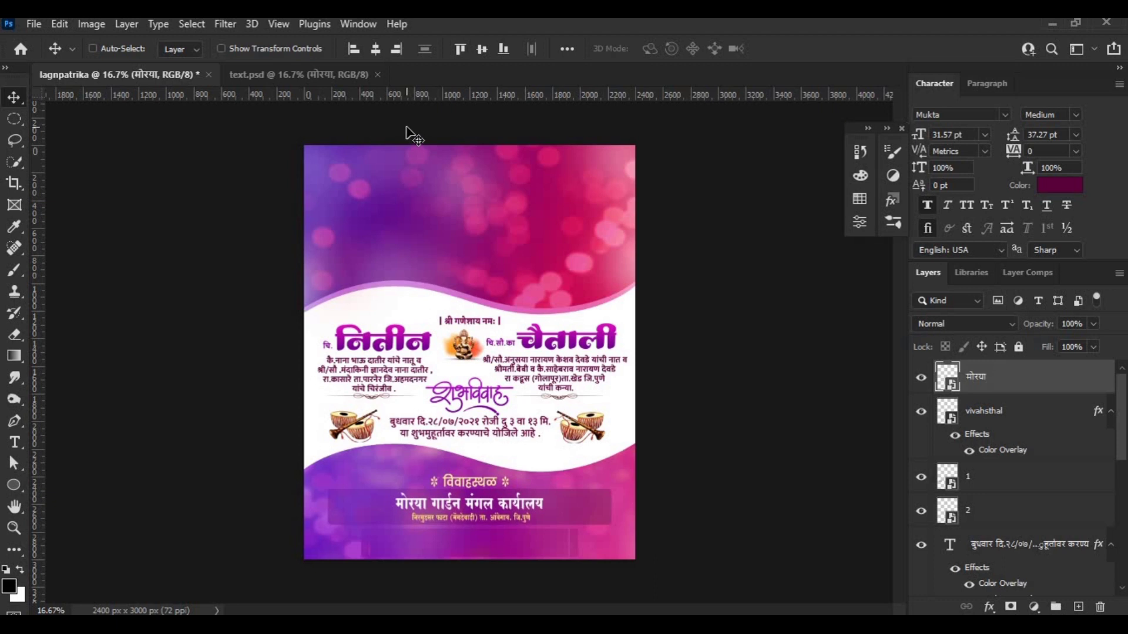
Copy the निमंत्रक inviter line from text.psd onto the lower translucent rectangle, centre it horizontally and nudge it up slightly
click(301, 75)
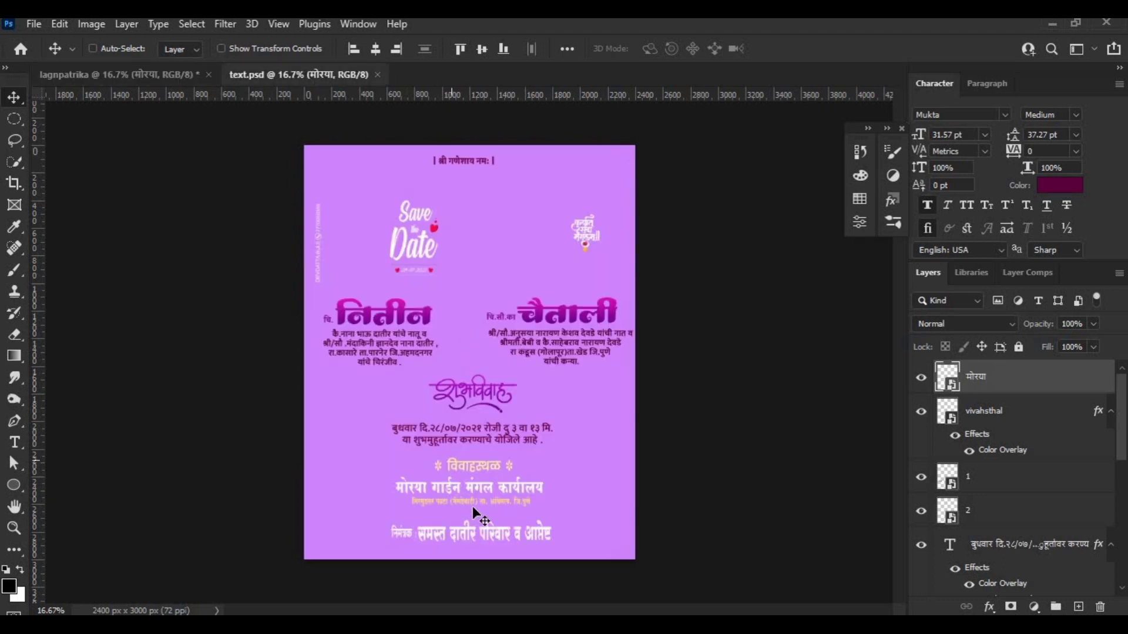
ctrl+click(473, 535)
drag(301, 360, 444, 498)
drag(539, 526, 521, 541)
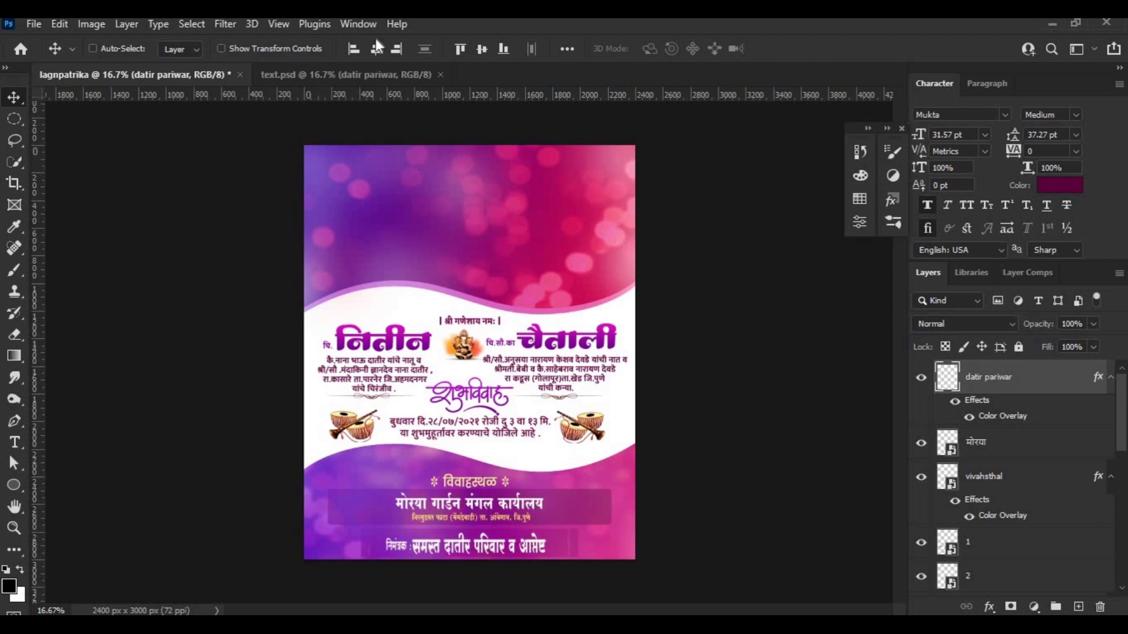
click(375, 48)
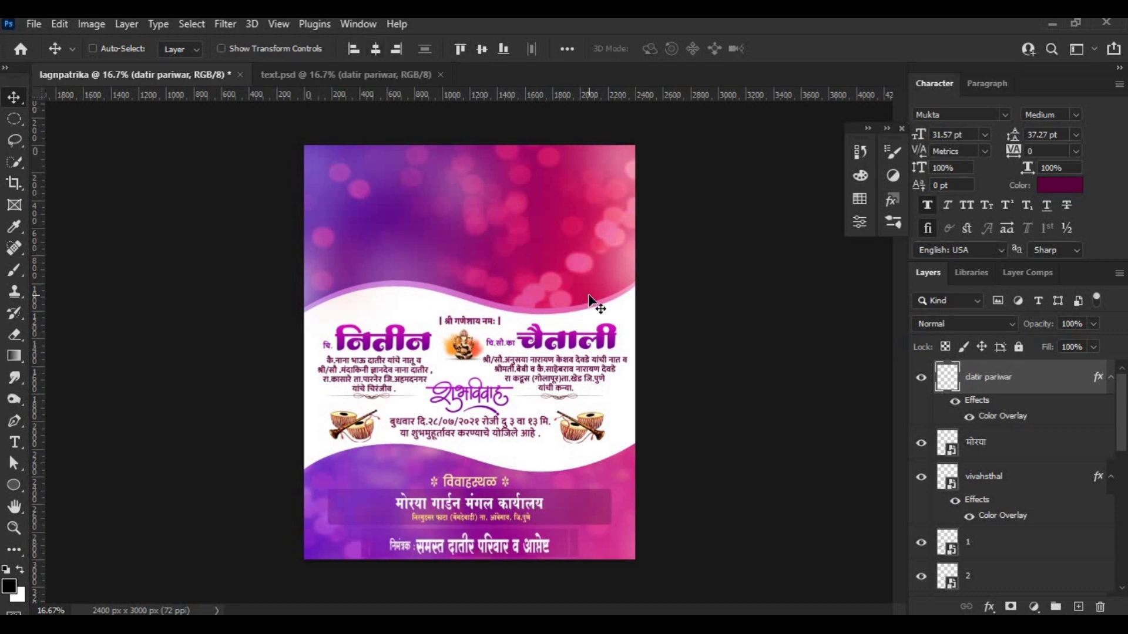
key(shift+Up)
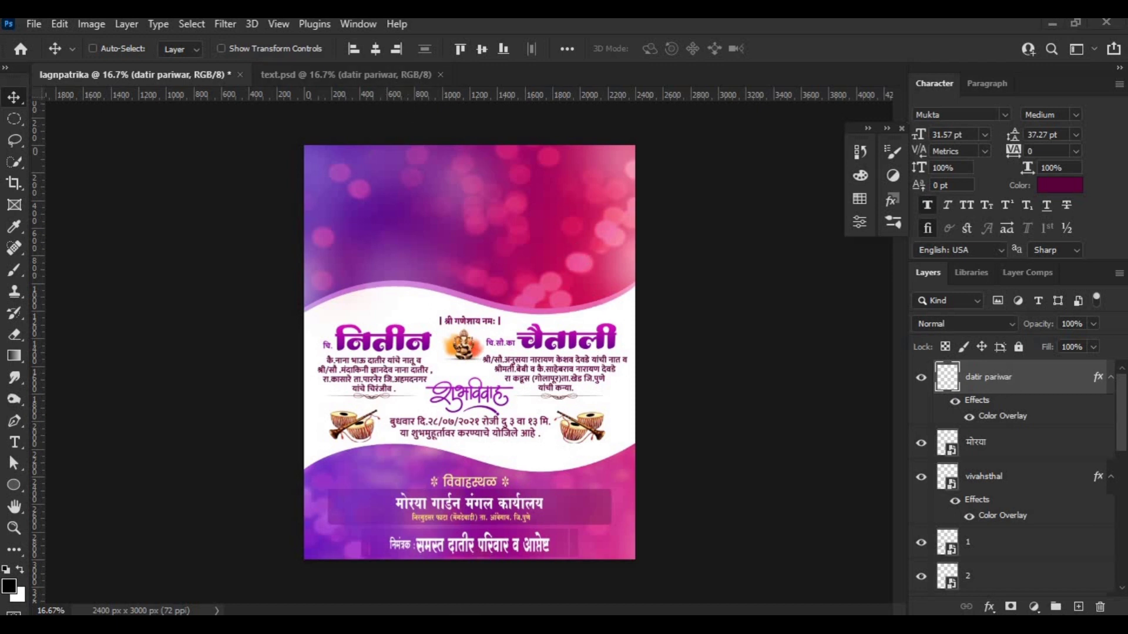
Place the couple's photo, image 3 from the #lagnpatrika folder, on the invitation at full size
key(alt+Tab)
click(403, 239)
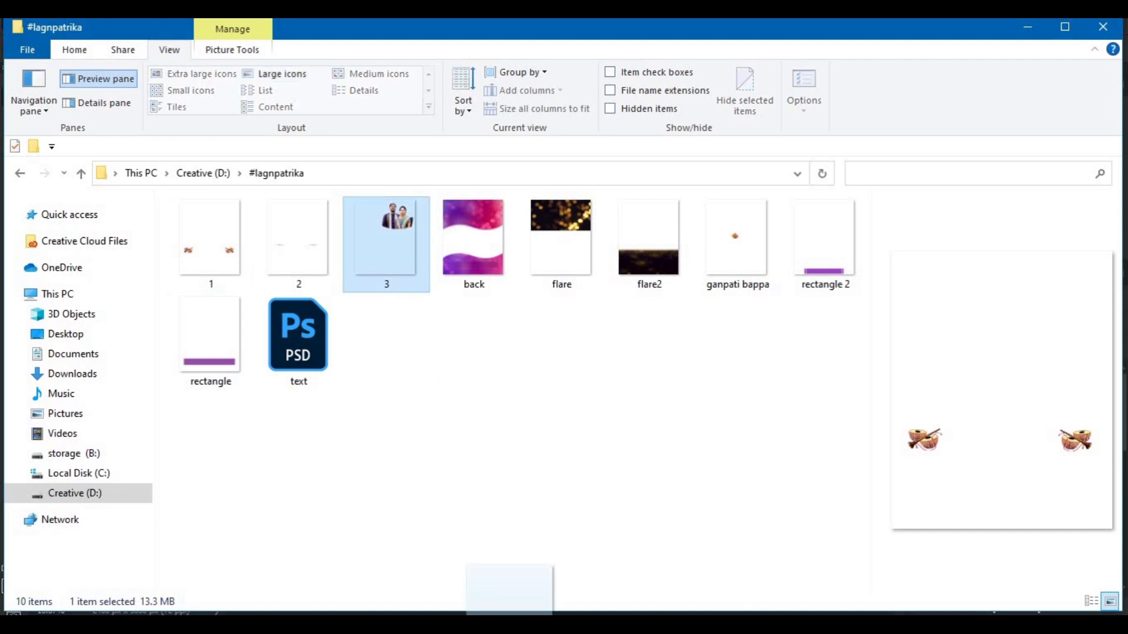
key(alt+Tab)
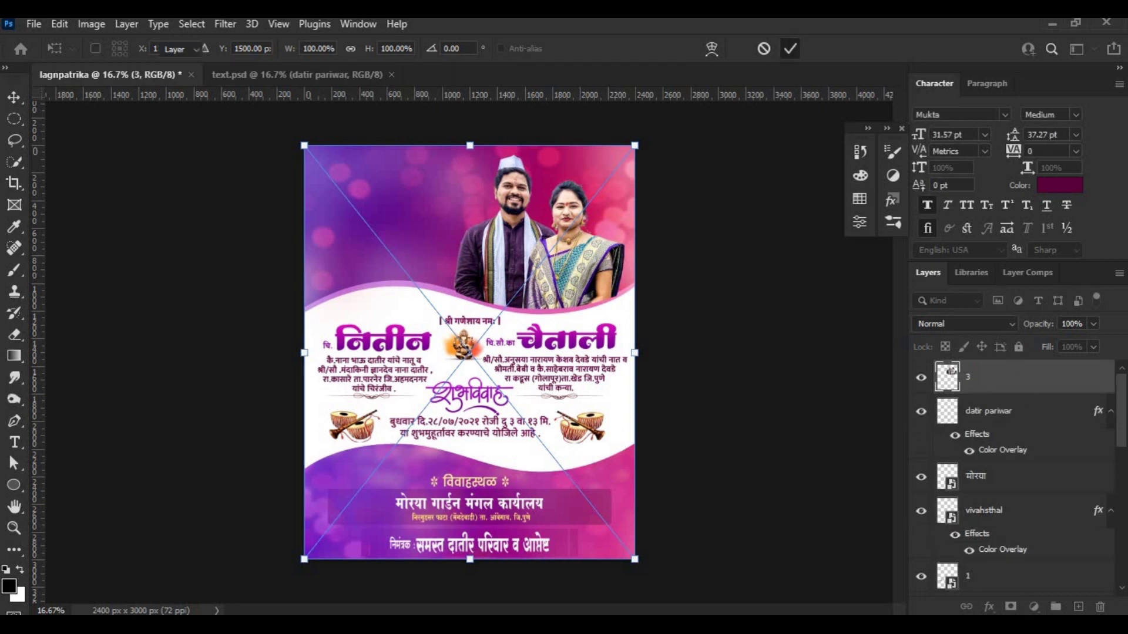
key(Return)
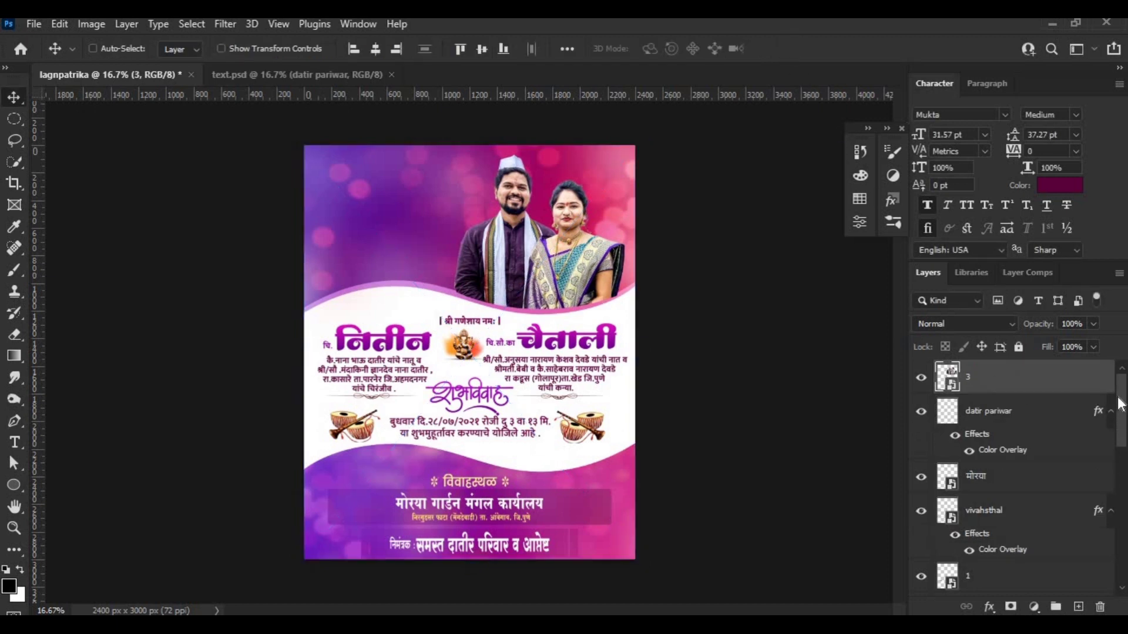
Move the couple's photo layer directly above the back layer and clip it to that layer
drag(1078, 385, 1042, 532)
right_click(1014, 514)
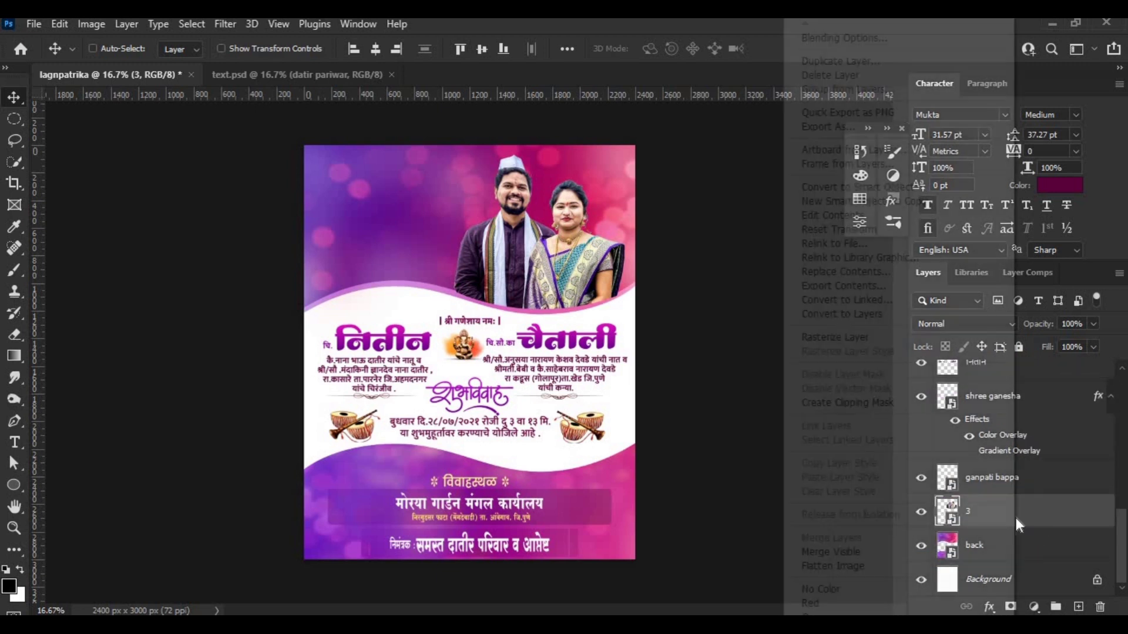
click(833, 404)
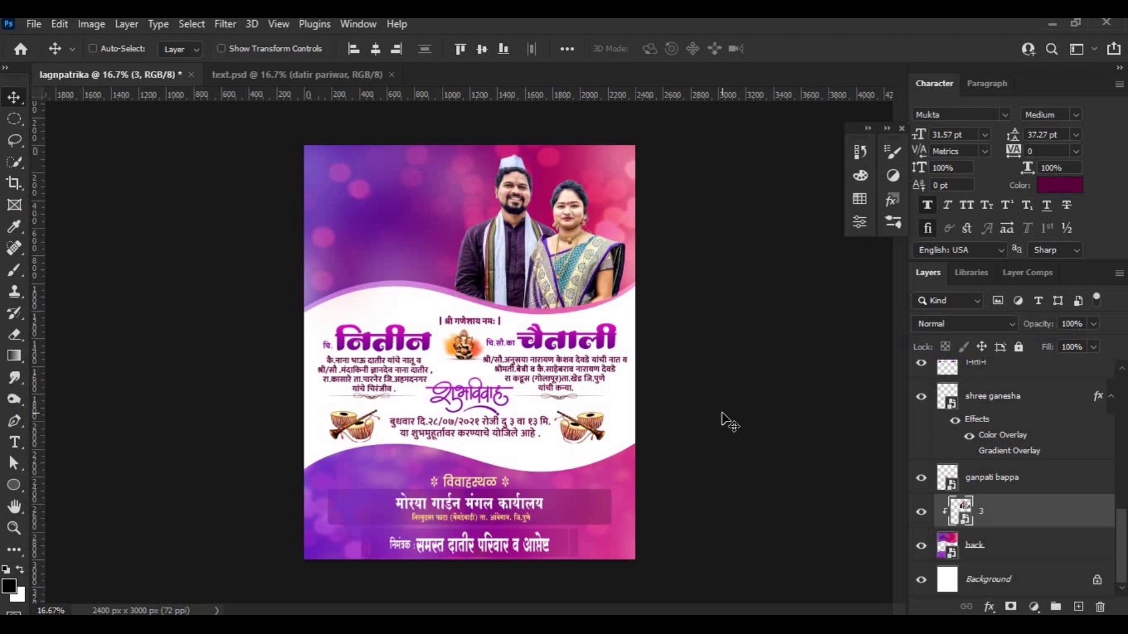
click(450, 609)
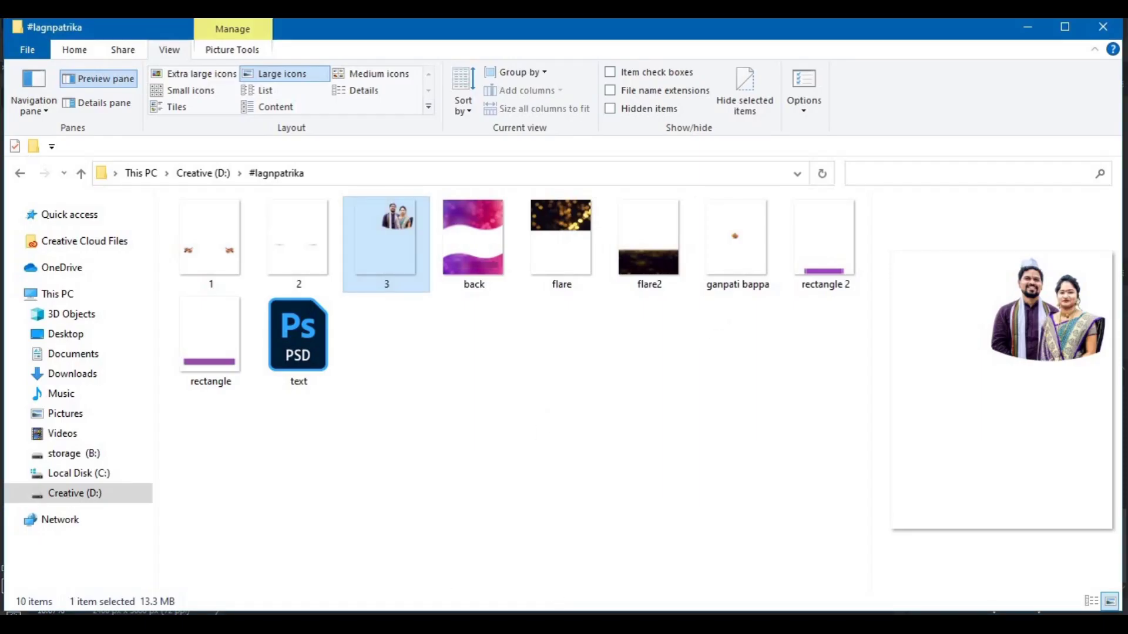
click(520, 614)
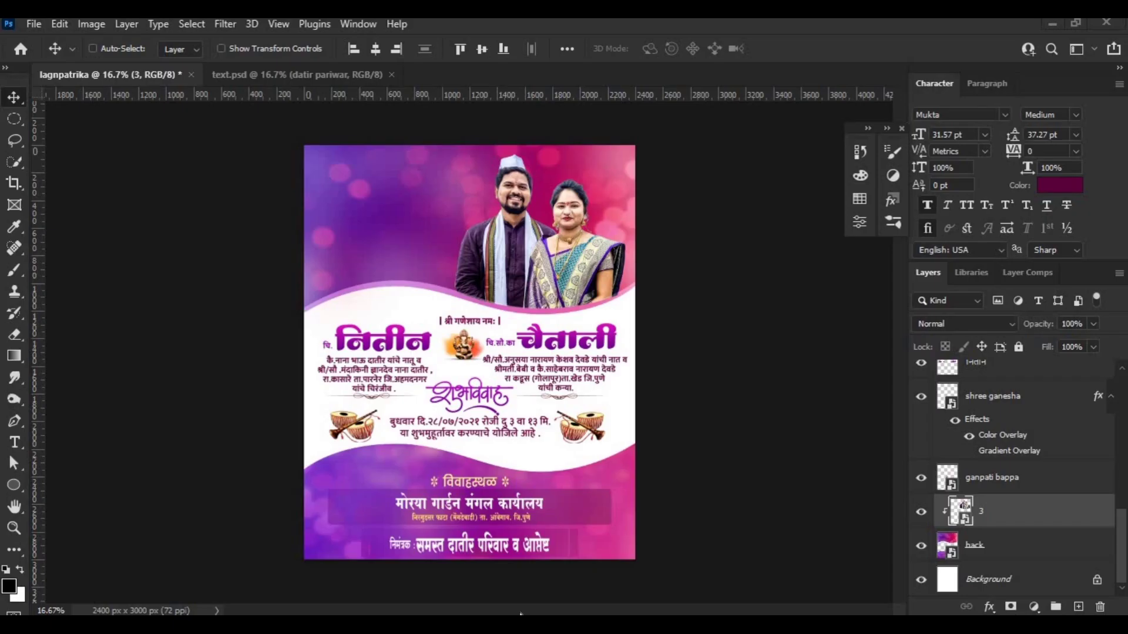
Copy the Save the Date lettering from text.psd to the empty purple area left of the couple's photo
click(309, 69)
drag(432, 227, 406, 231)
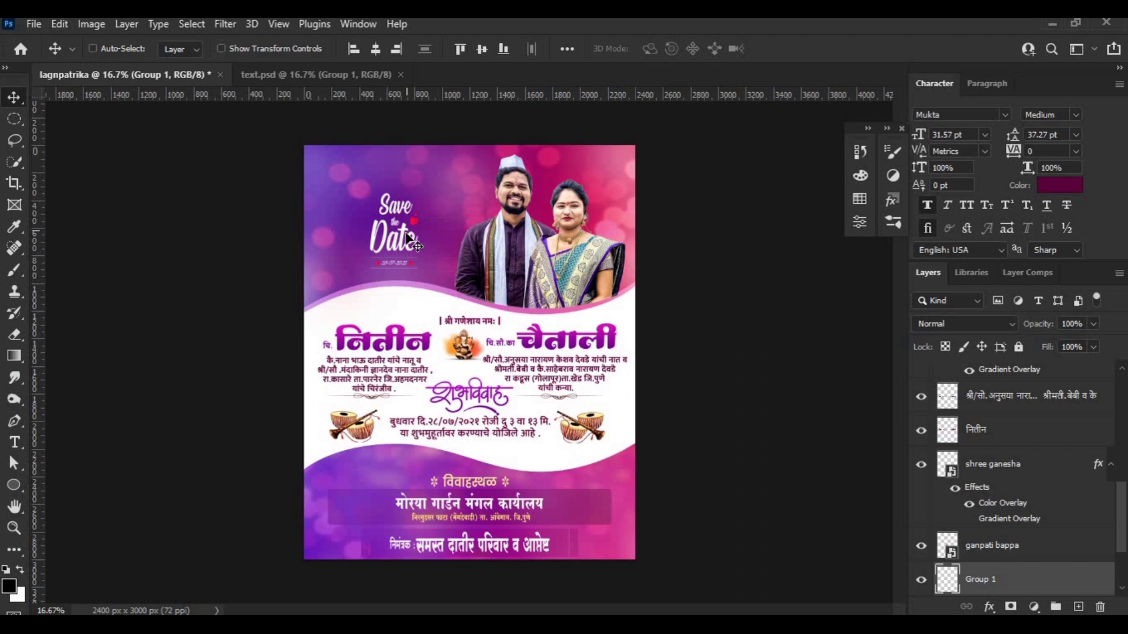
Copy the small white calligraphy from text.psd to the invitation's upper-right corner and move its layer to the top of the stack
click(354, 73)
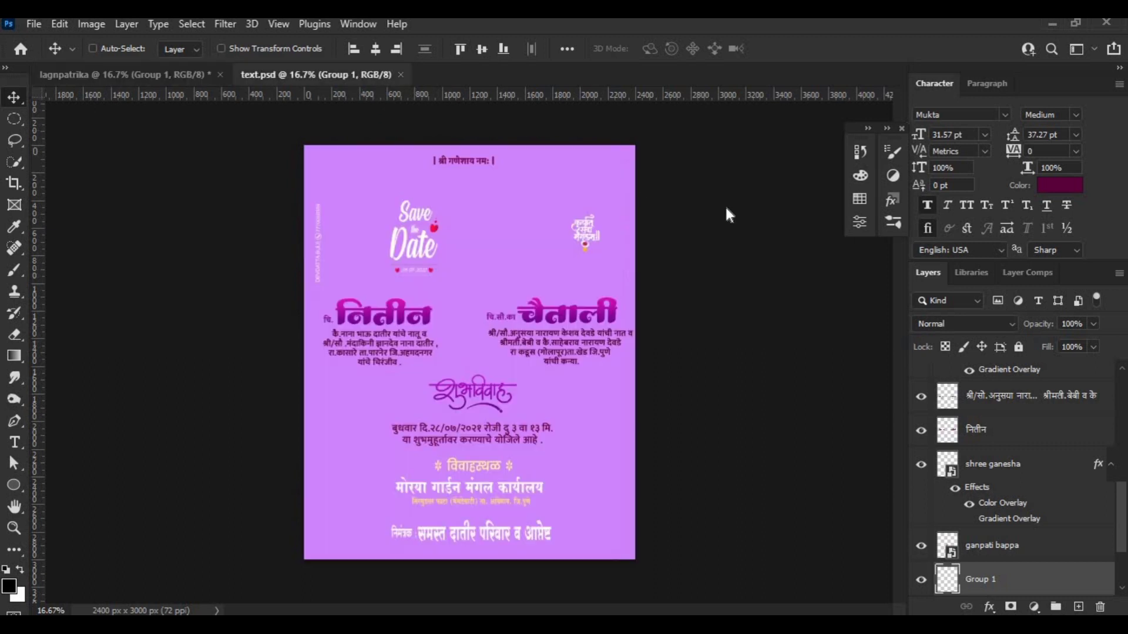
drag(609, 217, 586, 243)
click(586, 243)
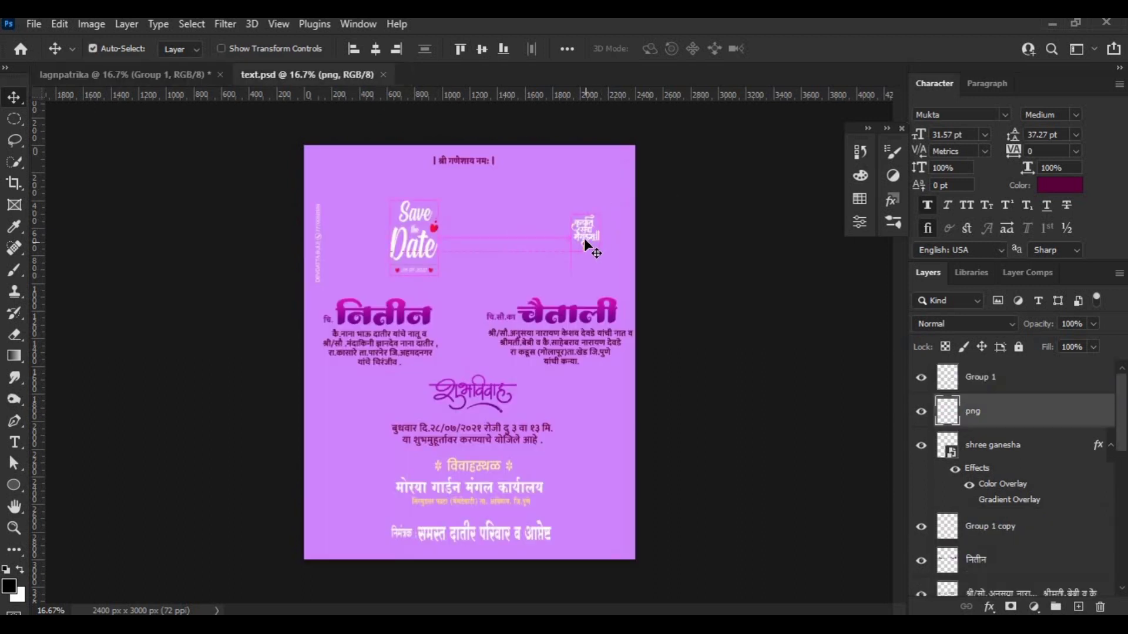
drag(168, 83, 309, 182)
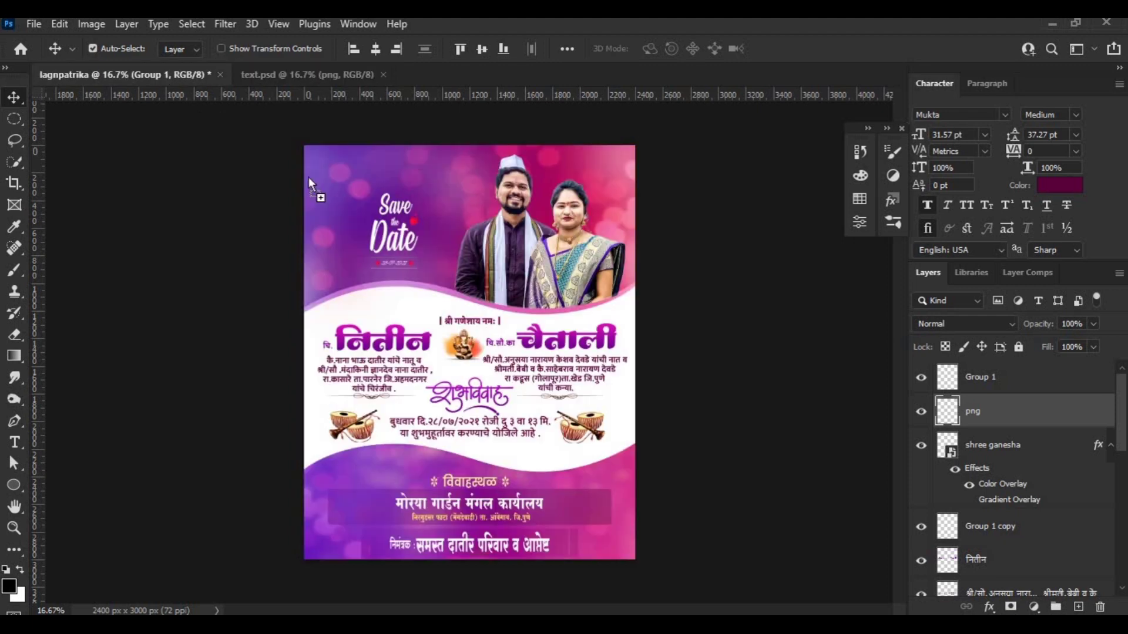
drag(414, 240, 622, 175)
key(ctrl)
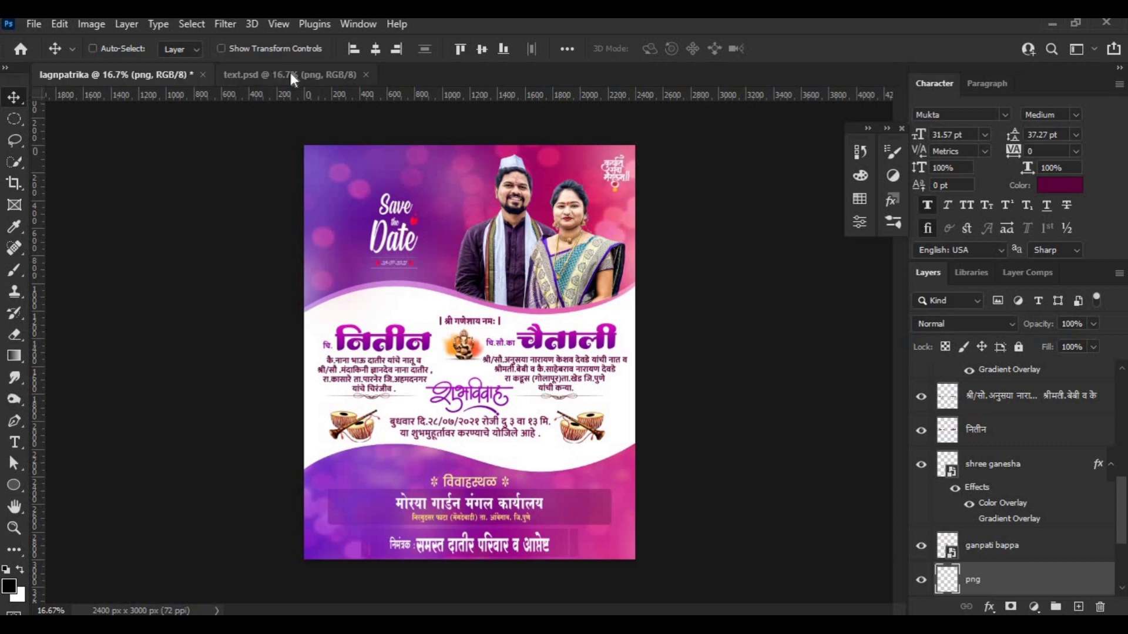
drag(1034, 585, 1087, 411)
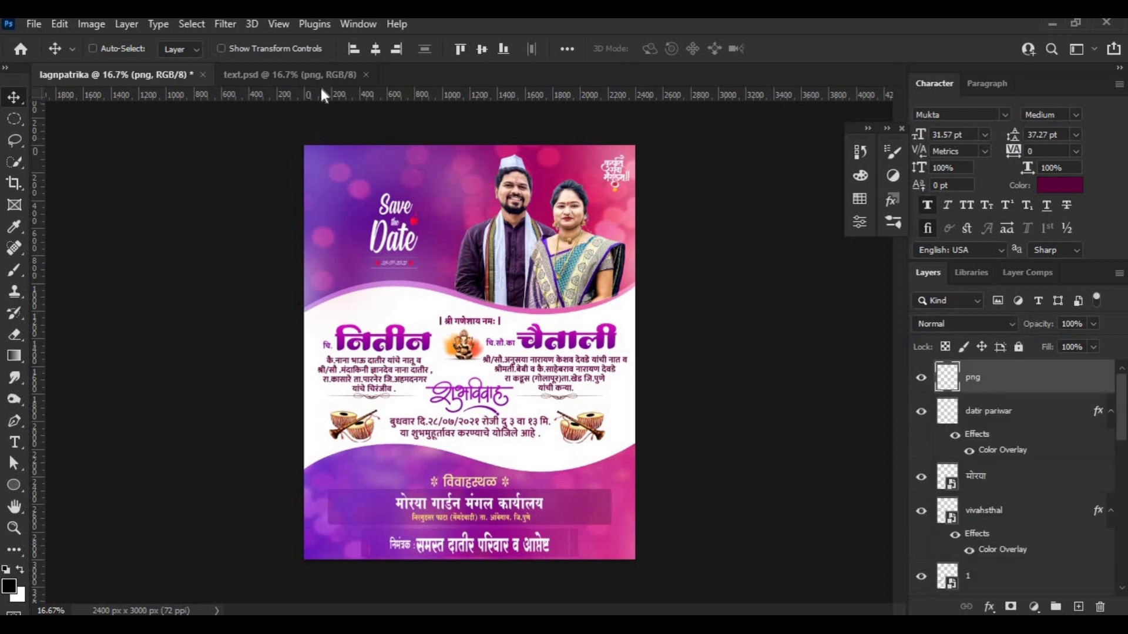
Copy the vertical designer credit, Group 1 copy, from text.psd beside the Save the Date lettering and align it along the left edge
click(331, 76)
scroll(1123, 447, up, 2)
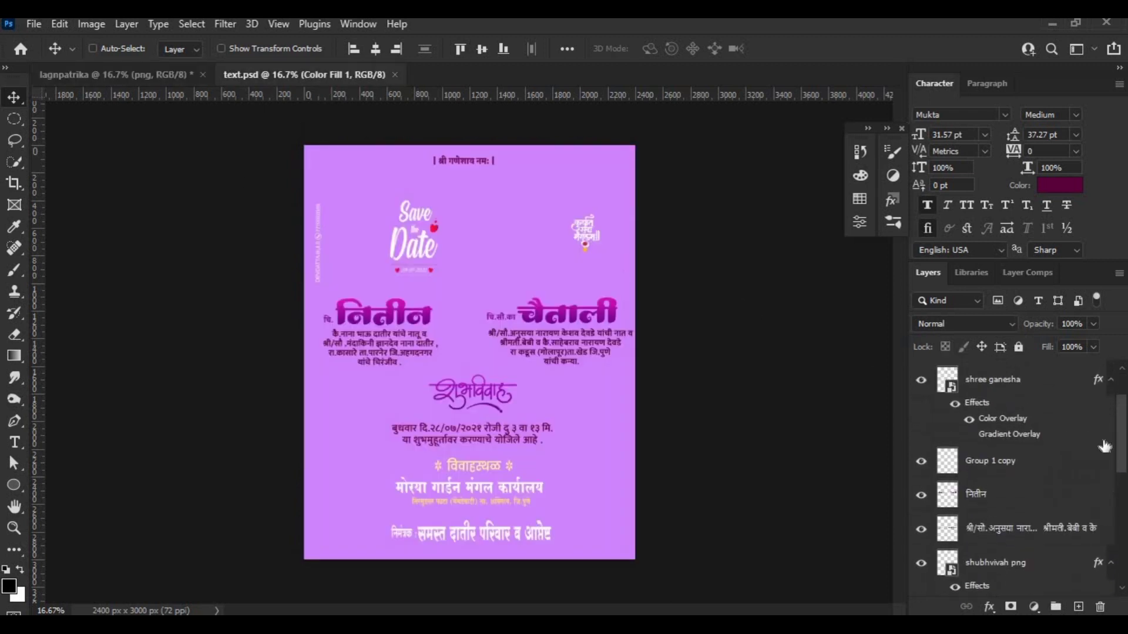
click(942, 460)
drag(475, 358, 375, 178)
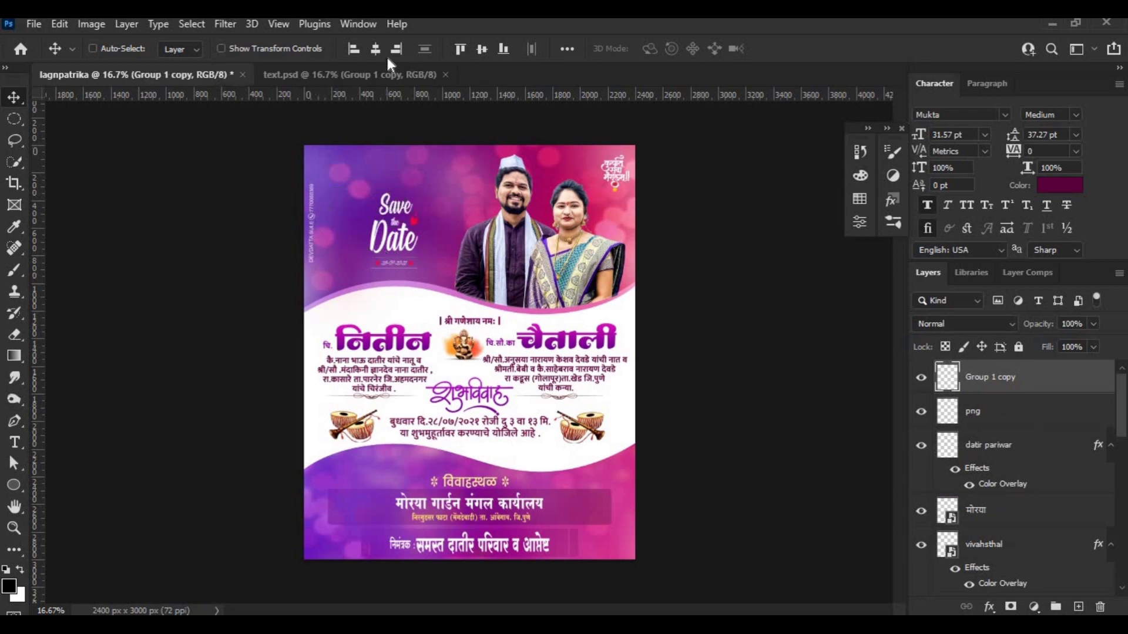
click(353, 48)
key(alt)
scroll(485, 376, up, 1)
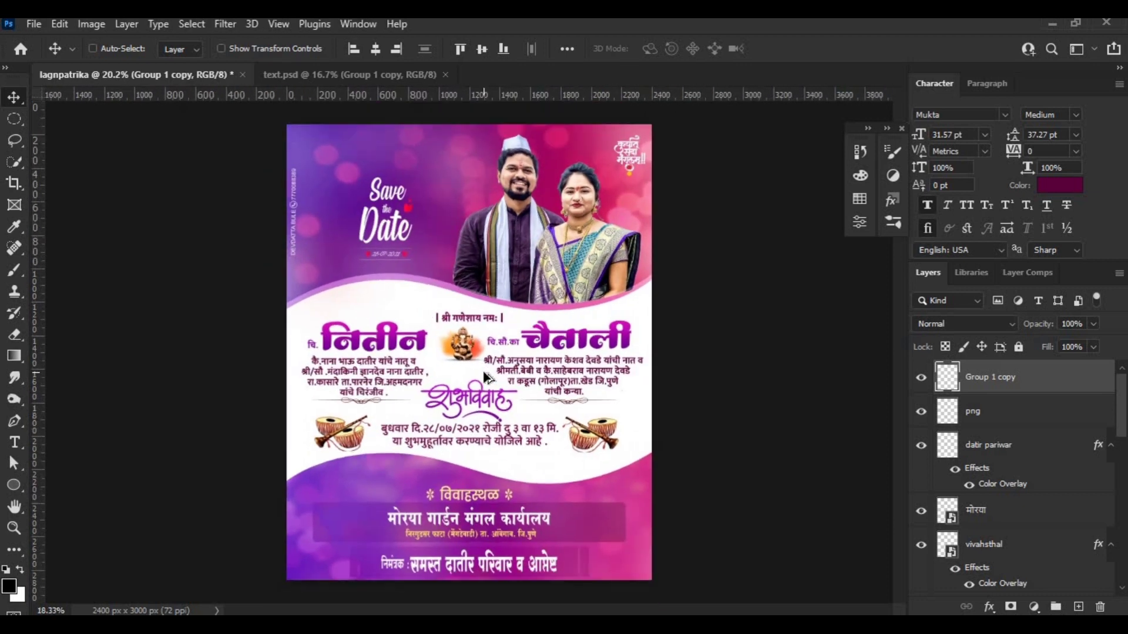